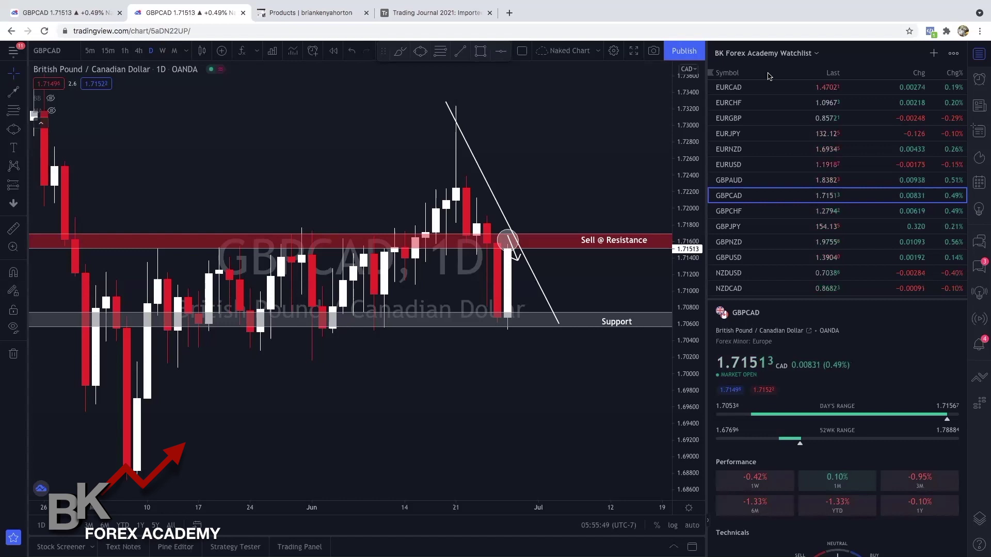
# Draw a Trend Line on the daily GBPCAD chart from the early-May low up above the resistance zone
pyautogui.moveTo(530, 167); pyautogui.dragTo(474, 195)
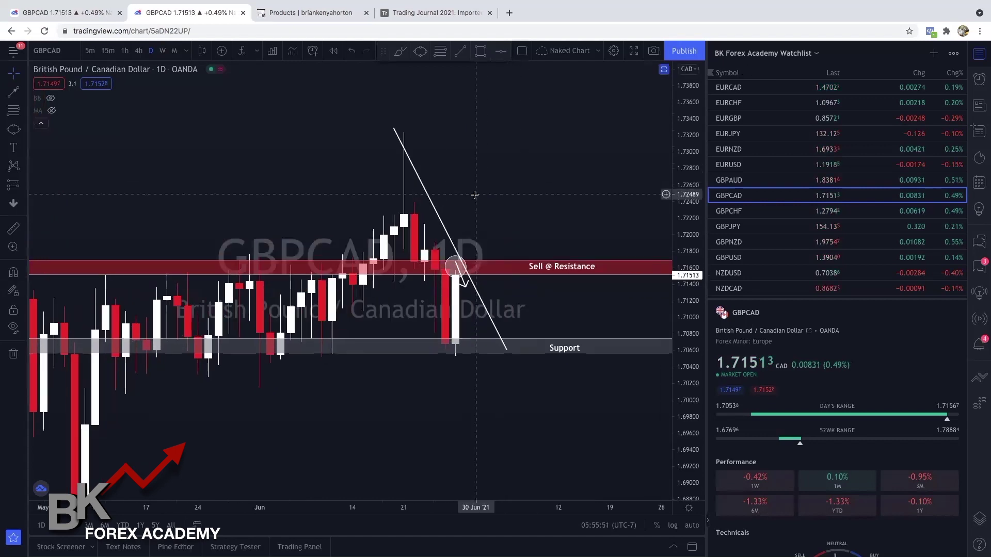
pyautogui.scroll(-2, 474, 195)
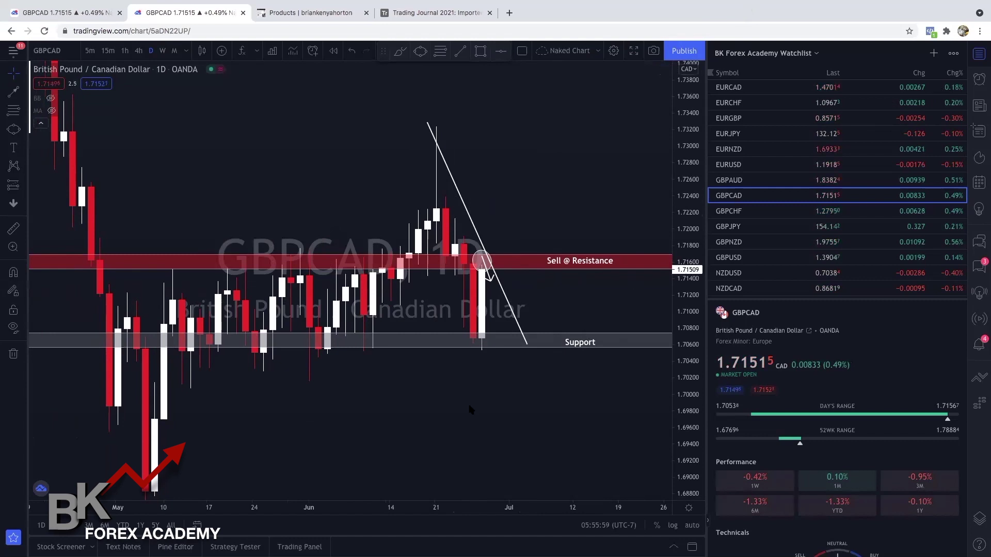
pyautogui.moveTo(465, 407); pyautogui.dragTo(467, 359)
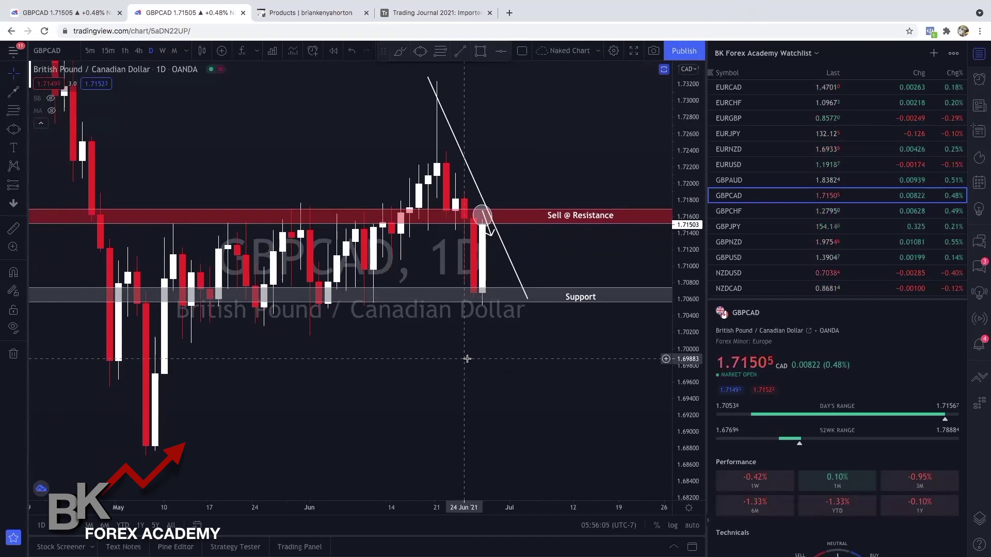
pyautogui.click(23, 93)
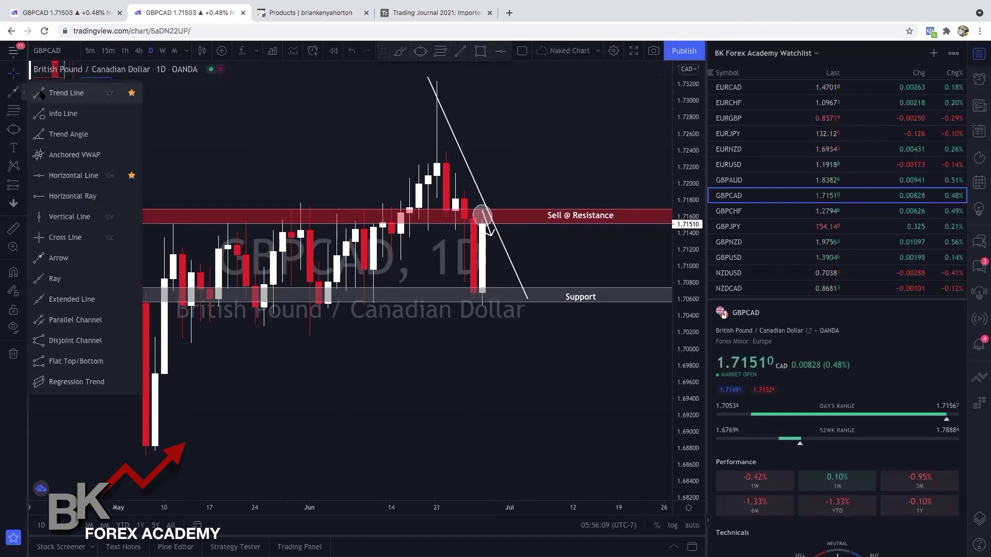
pyautogui.click(41, 93)
pyautogui.click(146, 460)
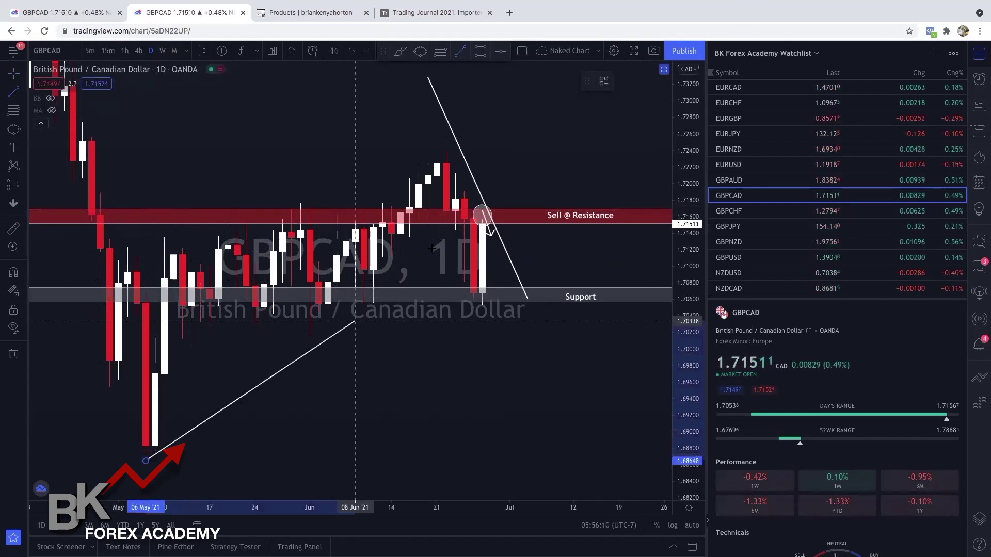
pyautogui.click(555, 139)
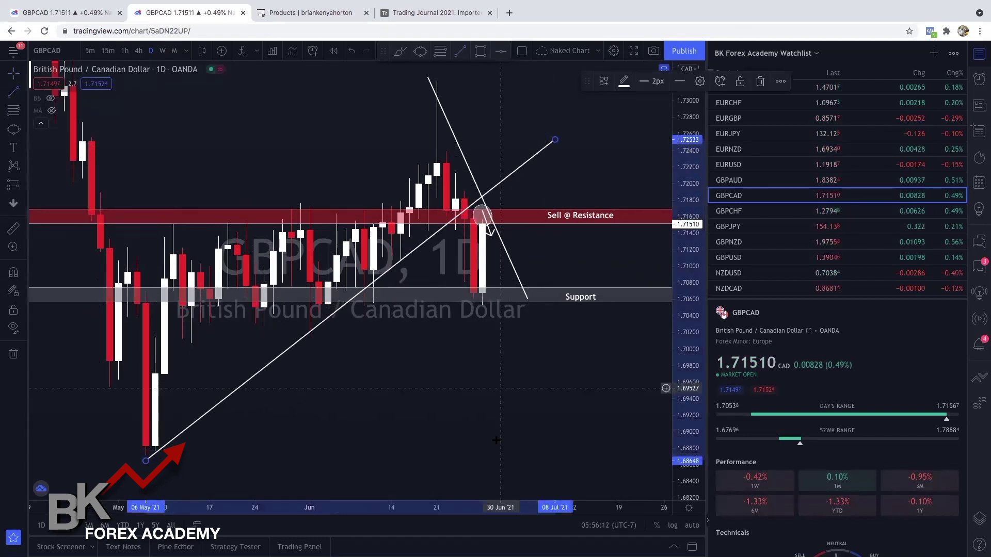
pyautogui.click(496, 441)
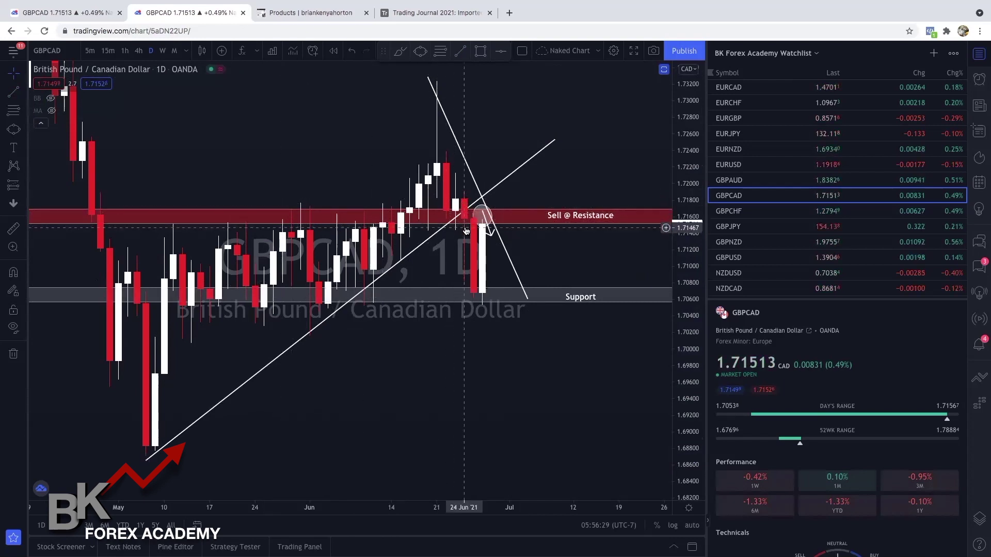
pyautogui.click(416, 252)
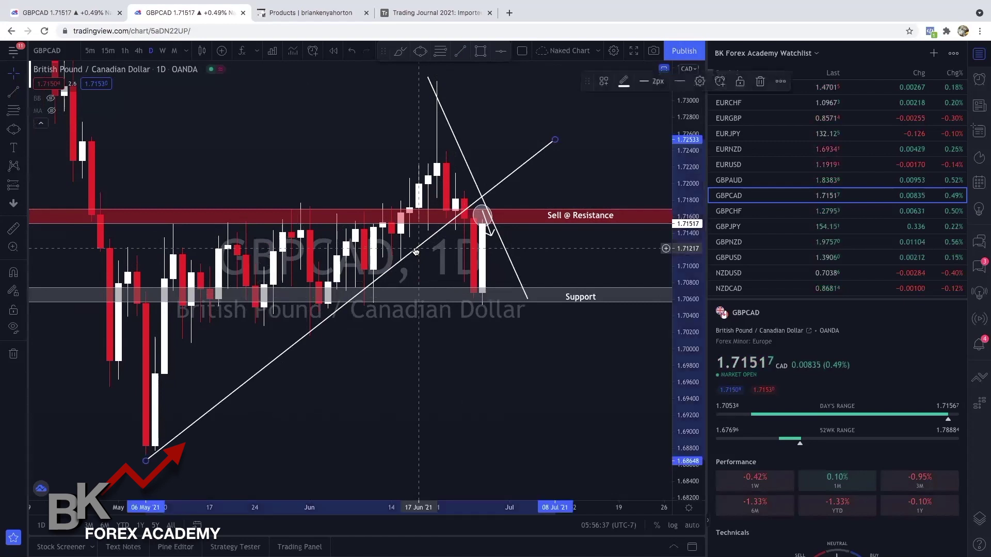
# Delete the rising trend line, keeping the descending line and both zones
pyautogui.press('Delete')
pyautogui.scroll(3, 417, 227)
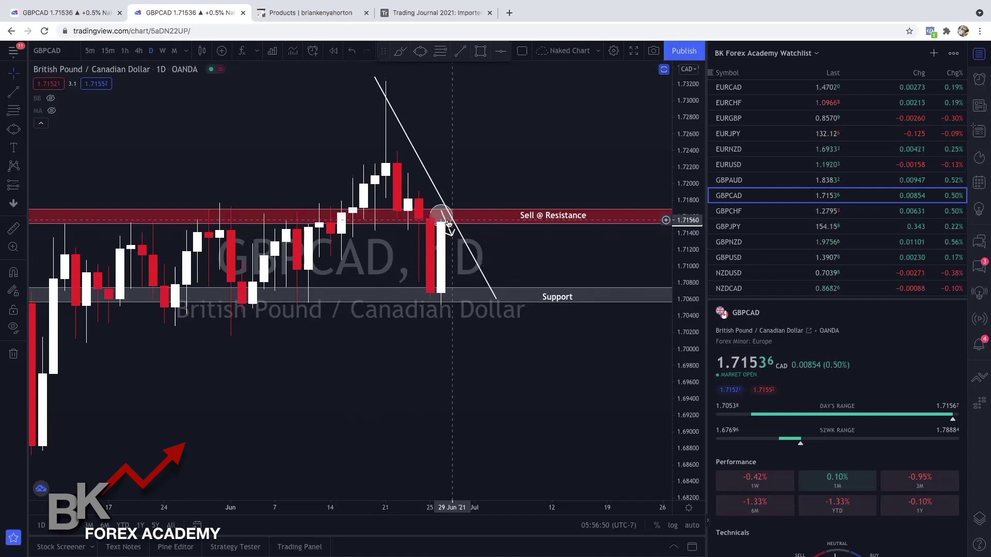
pyautogui.moveTo(463, 360); pyautogui.dragTo(441, 383)
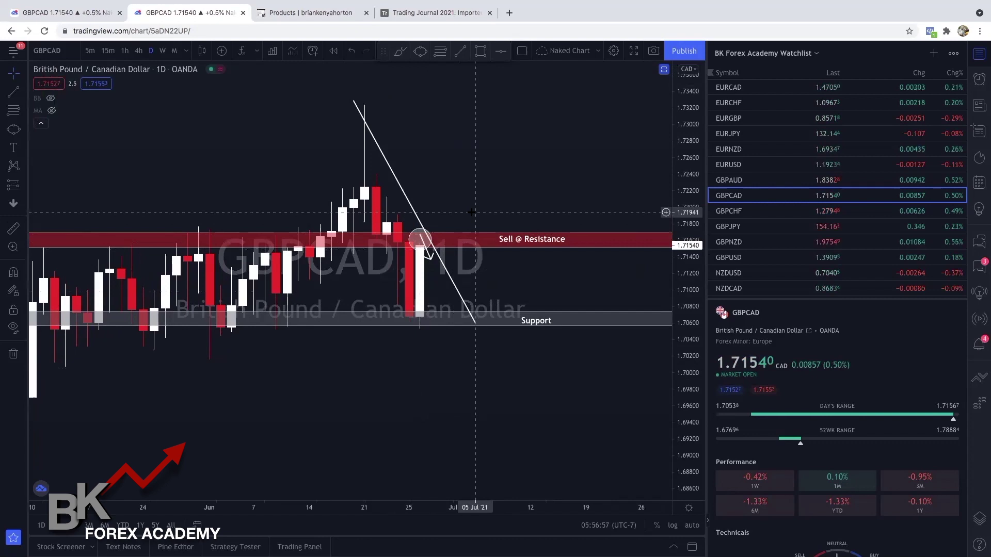
# Switch GBPCAD to the 4-hour interval and fit the view around recent candles
pyautogui.click(138, 51)
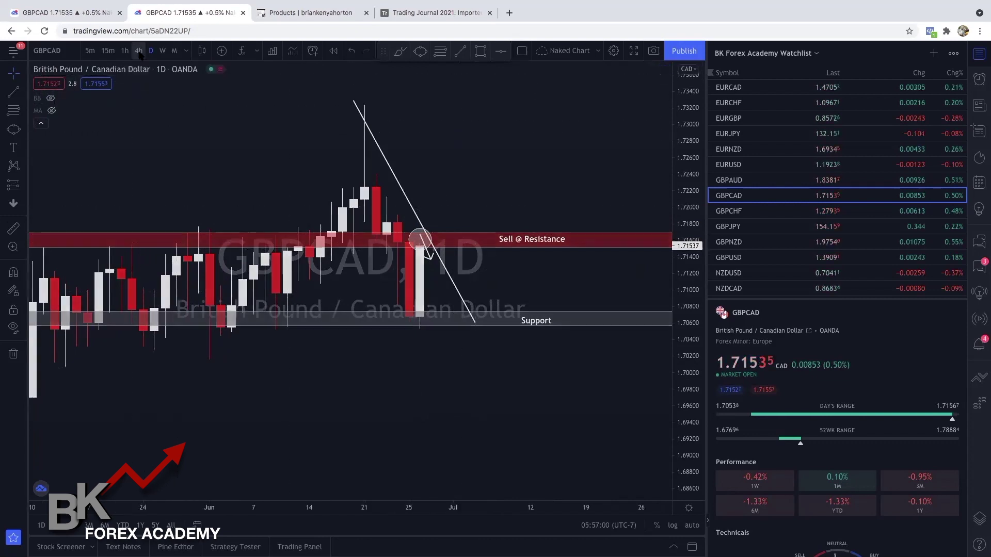
pyautogui.scroll(-3, 607, 403)
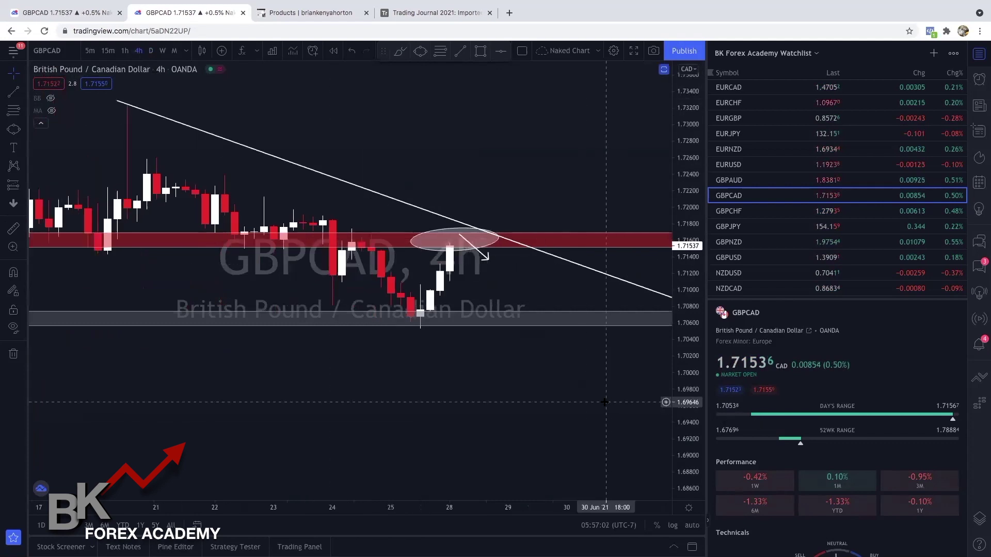
pyautogui.moveTo(682, 379); pyautogui.dragTo(682, 347)
pyautogui.moveTo(518, 387); pyautogui.dragTo(448, 413)
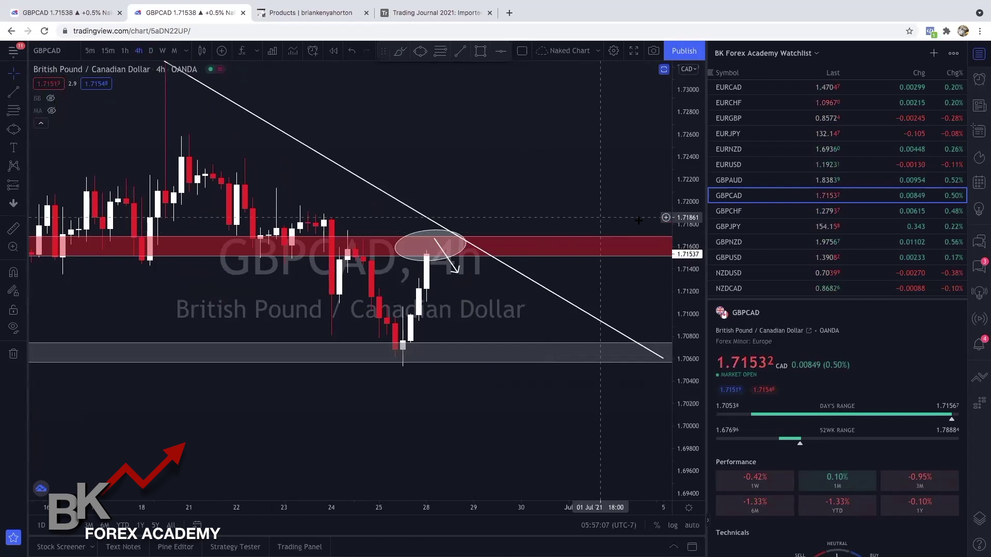
pyautogui.scroll(-2, 613, 370)
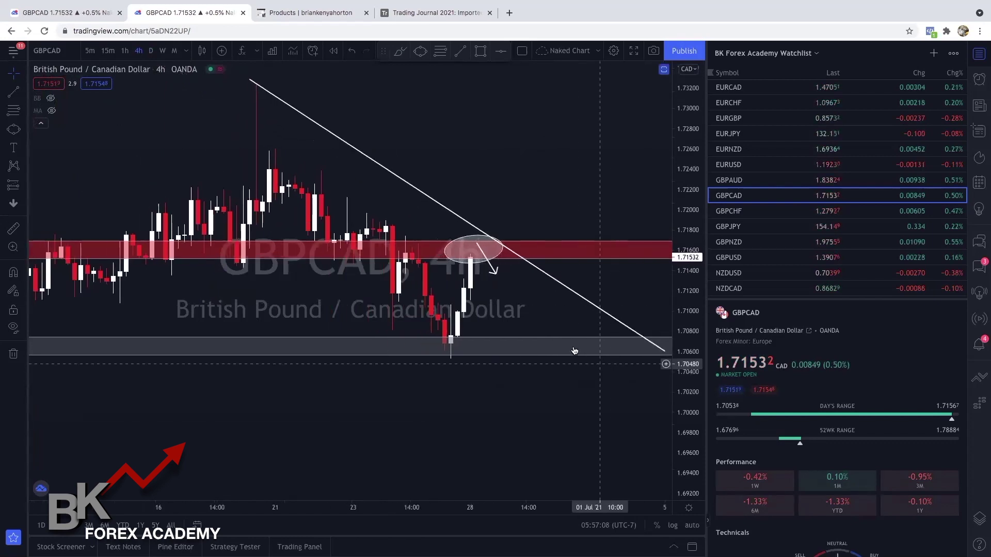
pyautogui.moveTo(480, 266); pyautogui.dragTo(467, 282)
# Resize the ellipse at the resistance zone to hug the latest candle
pyautogui.click(439, 269)
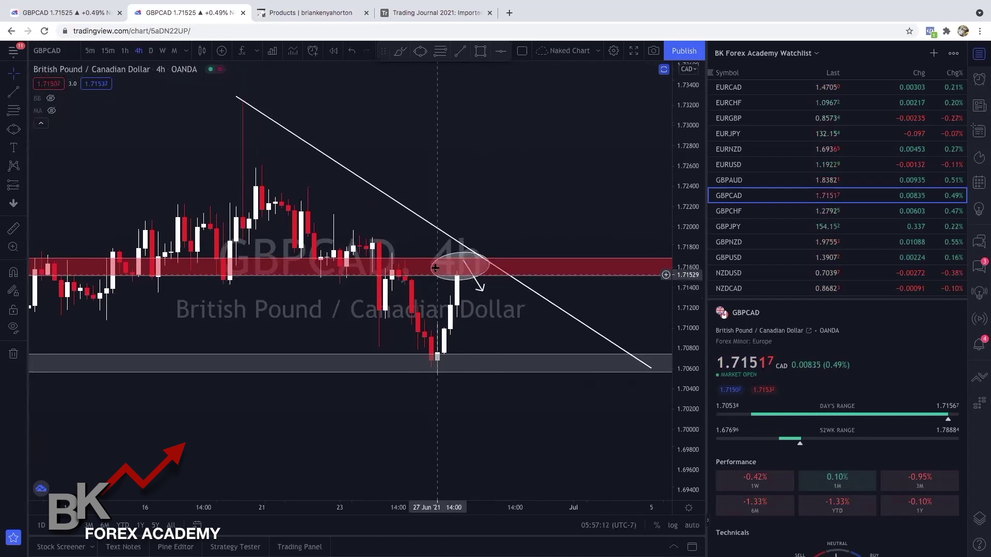
pyautogui.moveTo(438, 269); pyautogui.dragTo(478, 267)
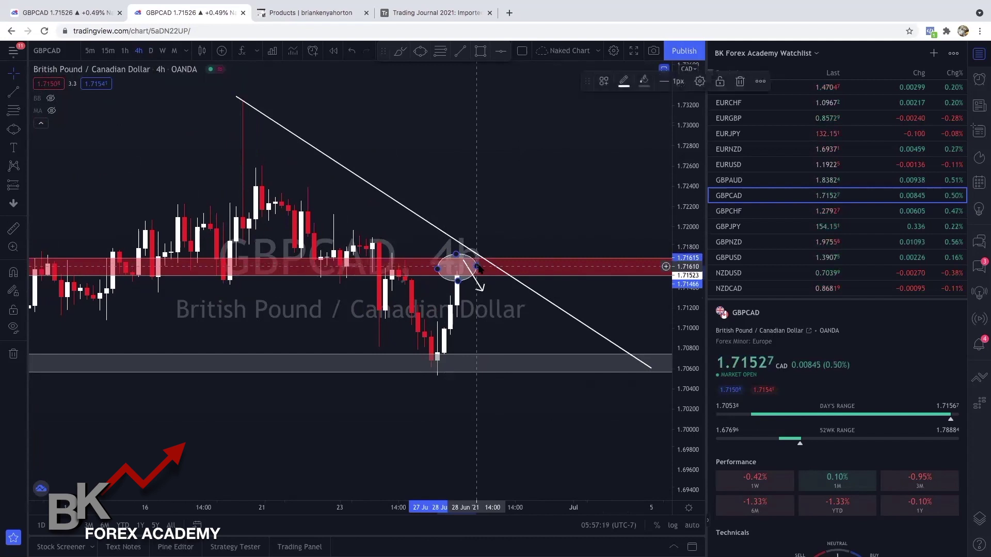
pyautogui.click(522, 211)
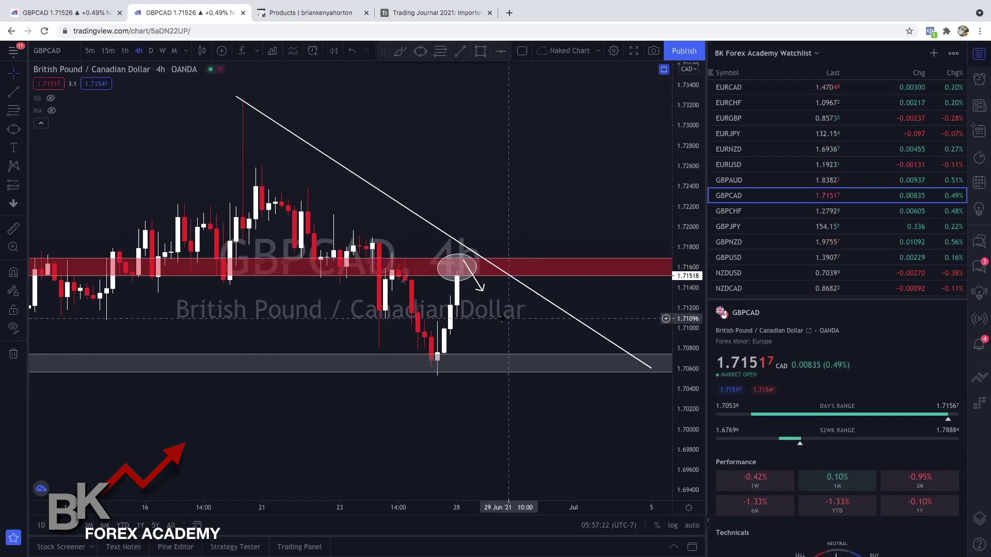
pyautogui.hscroll(-3, 524, 316)
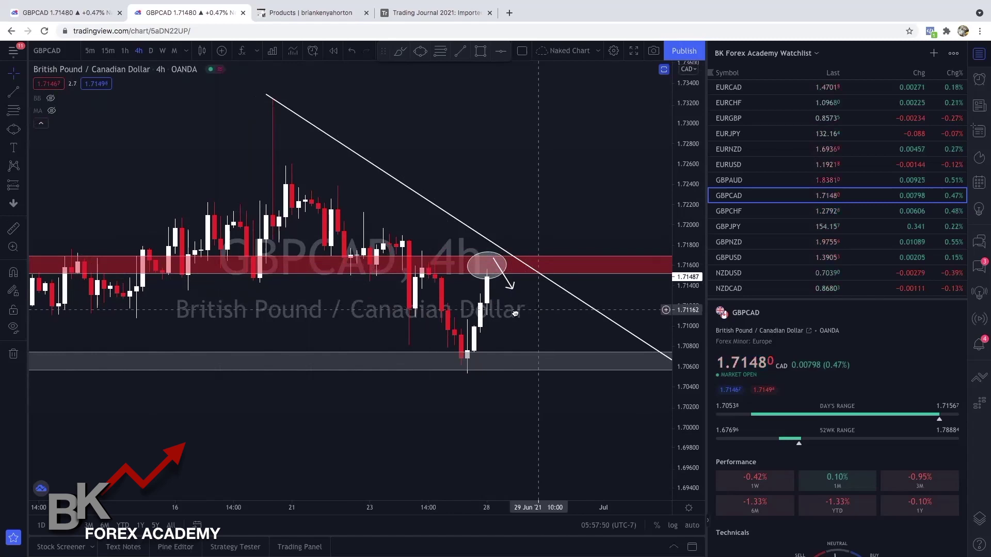
pyautogui.moveTo(515, 313); pyautogui.dragTo(511, 313)
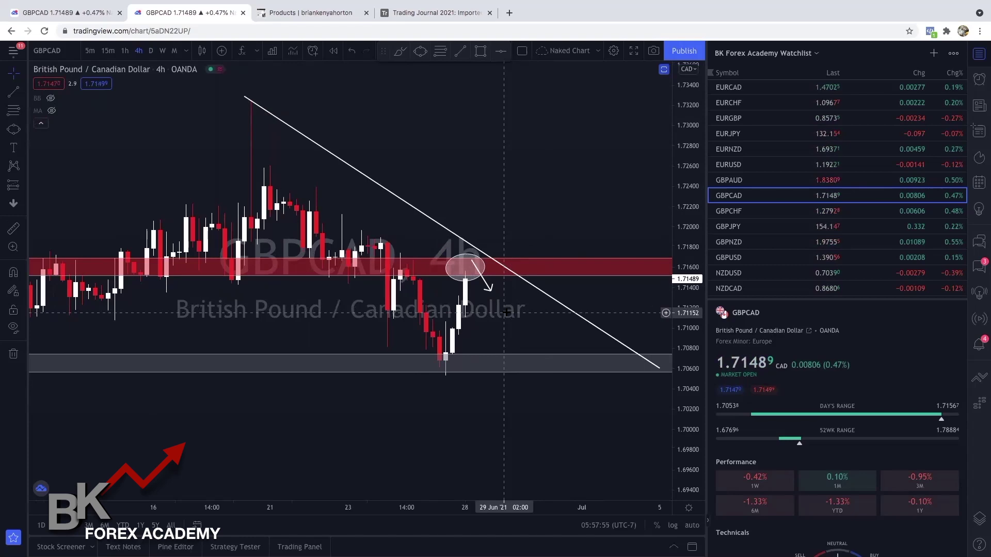
pyautogui.scroll(-2, 508, 312)
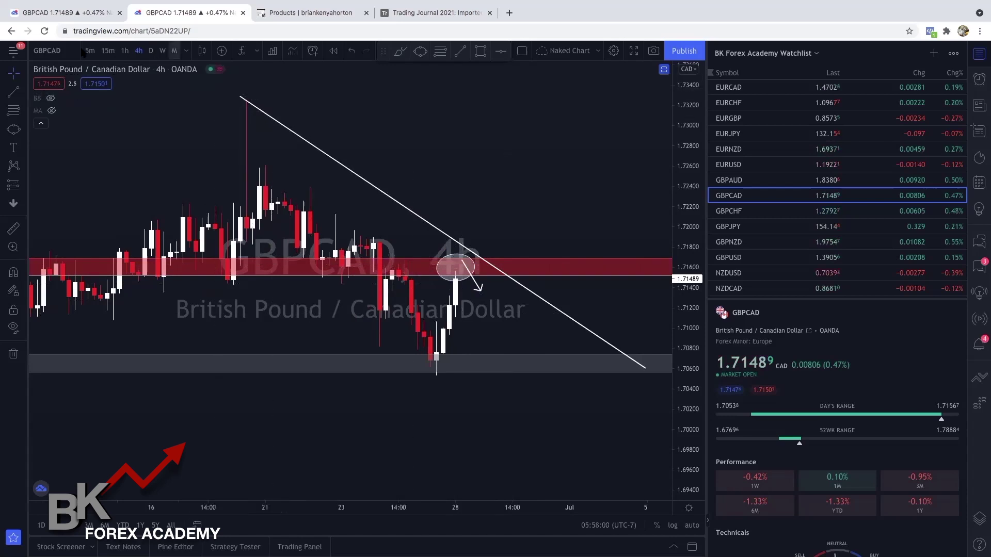
# Check the 1-hour interval, then bring up the 15-minute GBPCAD chart with RSI, Stoch and MACD
pyautogui.click(126, 50)
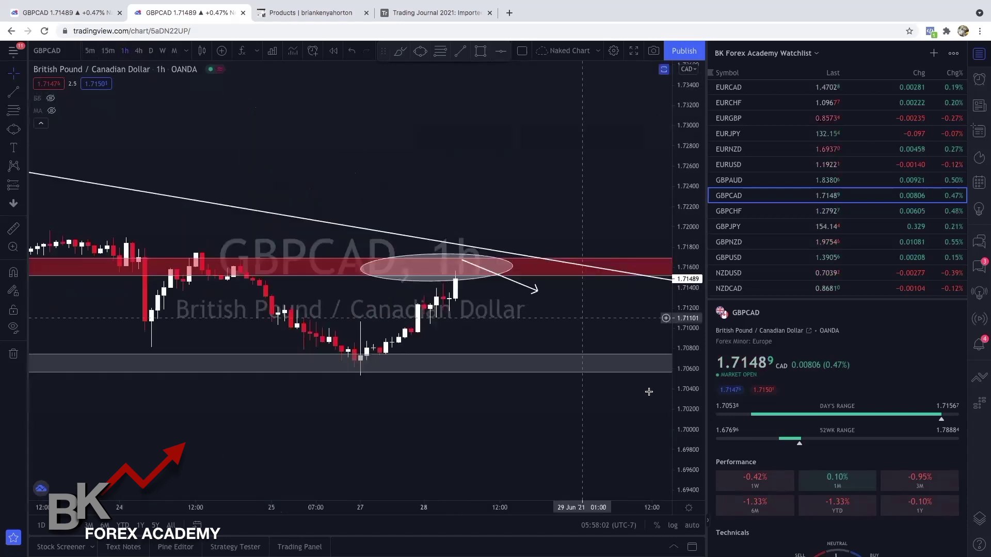
pyautogui.scroll(4, 582, 313)
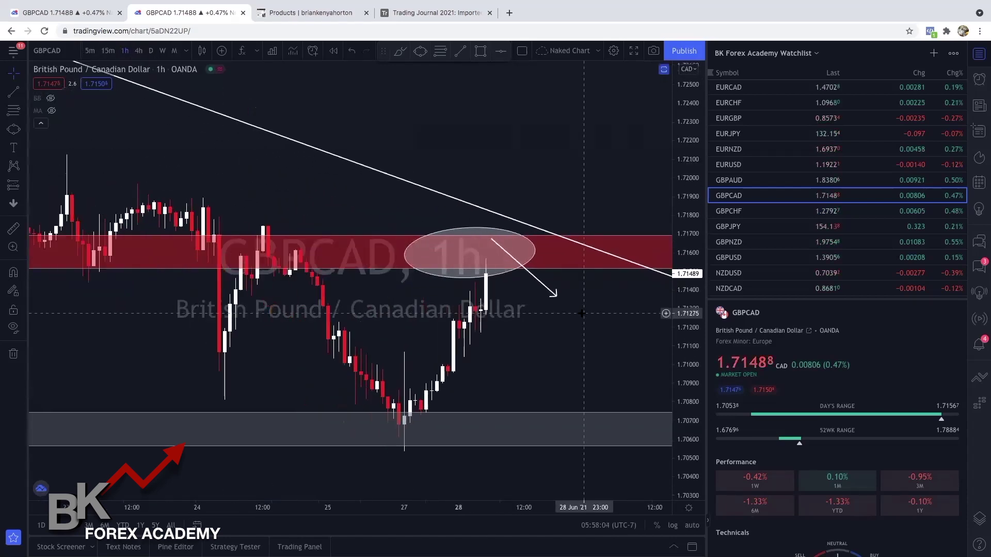
pyautogui.scroll(-1, 581, 313)
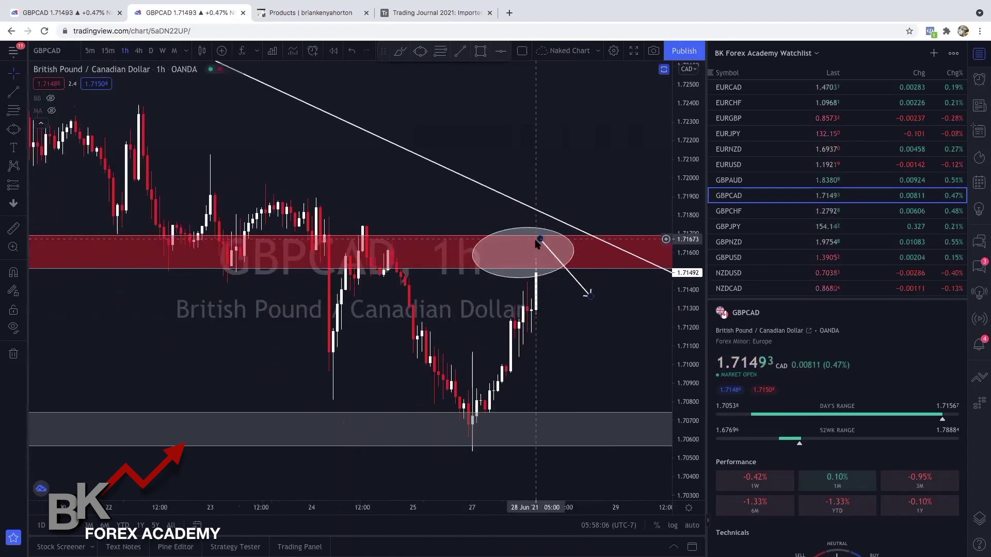
pyautogui.scroll(-1, 579, 337)
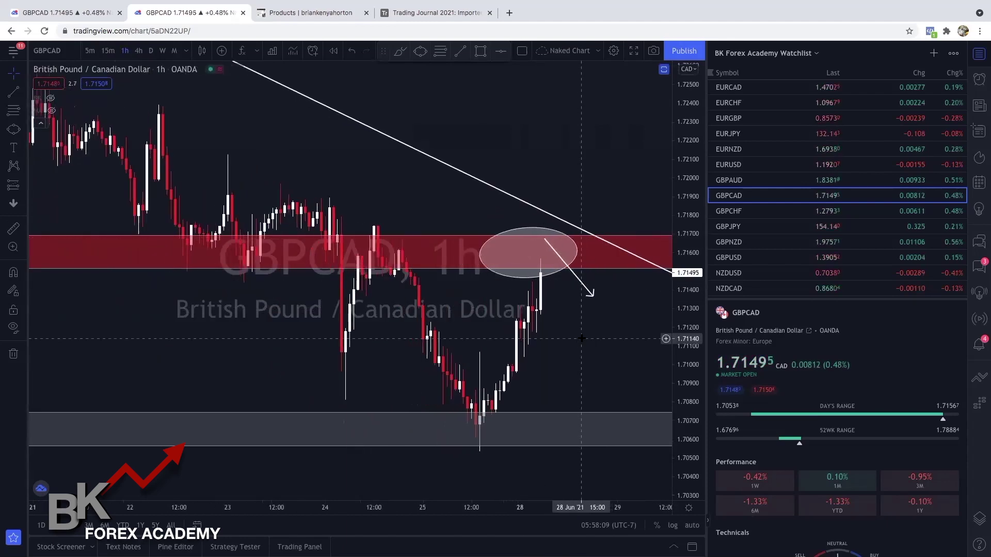
pyautogui.click(78, 13)
# Compare the 5m and daily views, then delete the white arrow on the 15-minute chart
pyautogui.click(90, 50)
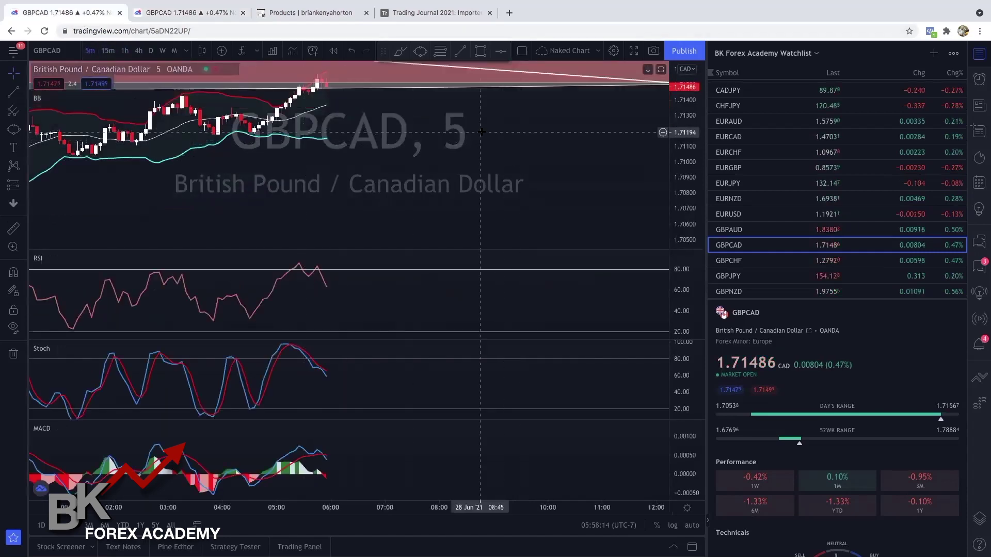
pyautogui.click(151, 50)
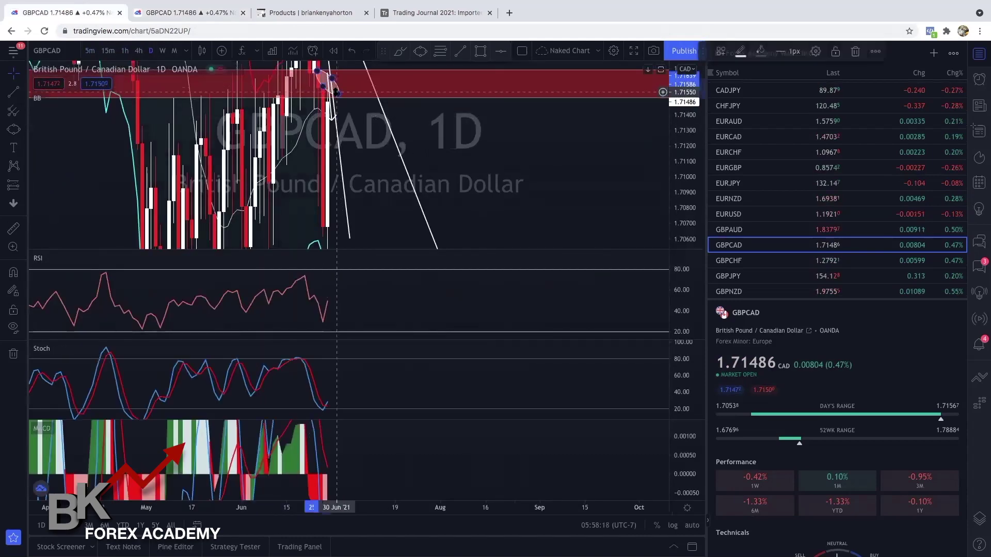
pyautogui.click(108, 51)
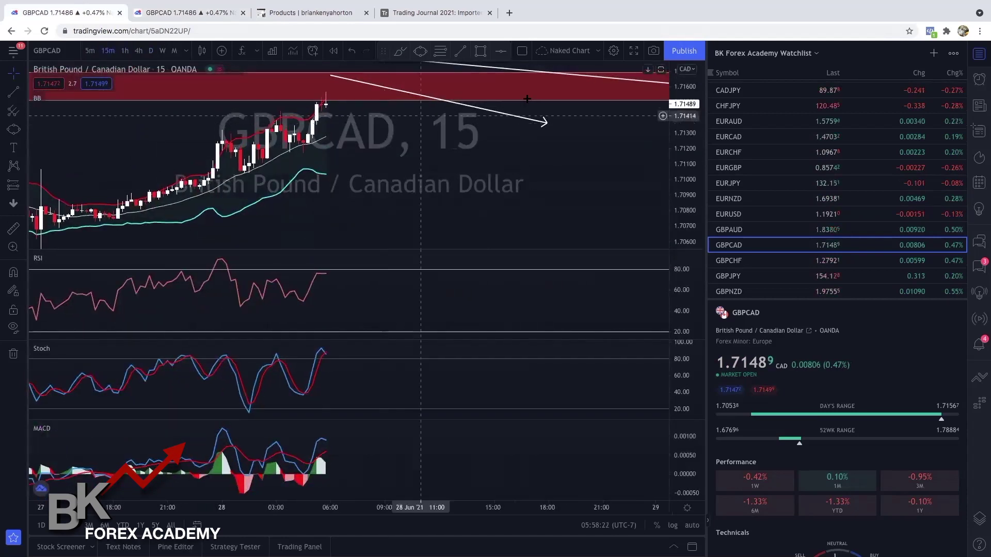
pyautogui.press('Delete')
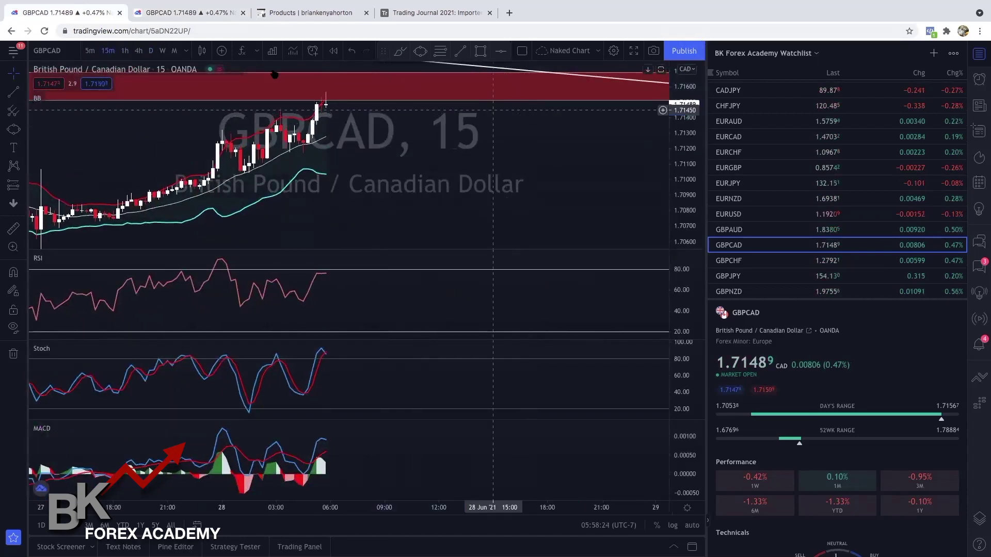
# Switch to 5-minute candles and pan to the latest price action
pyautogui.click(89, 50)
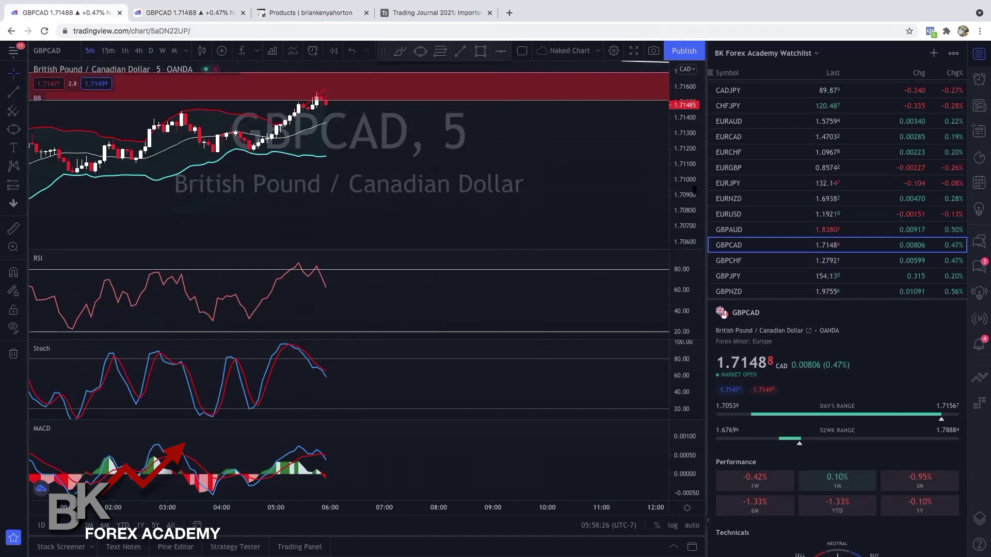
pyautogui.moveTo(413, 192); pyautogui.dragTo(394, 192)
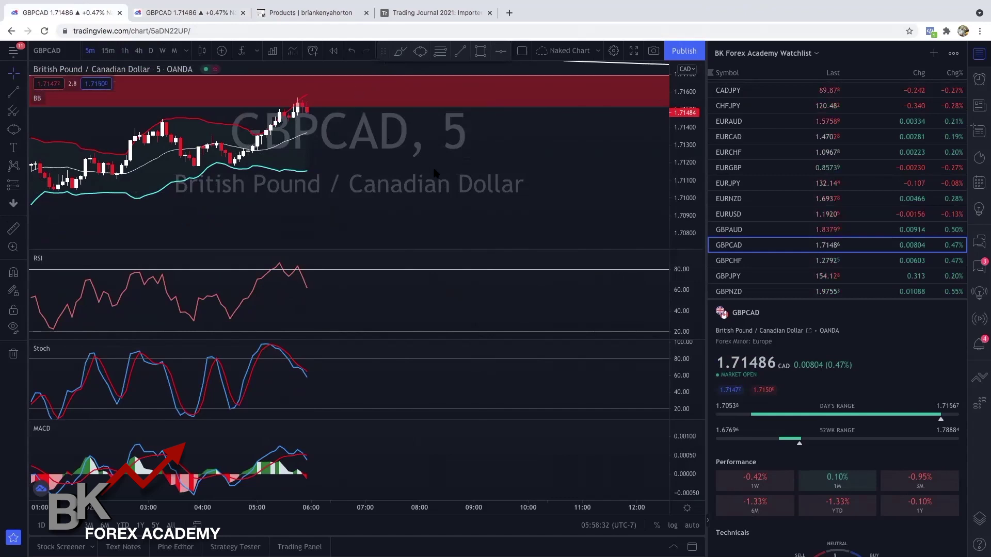
pyautogui.hscroll(5, 413, 175)
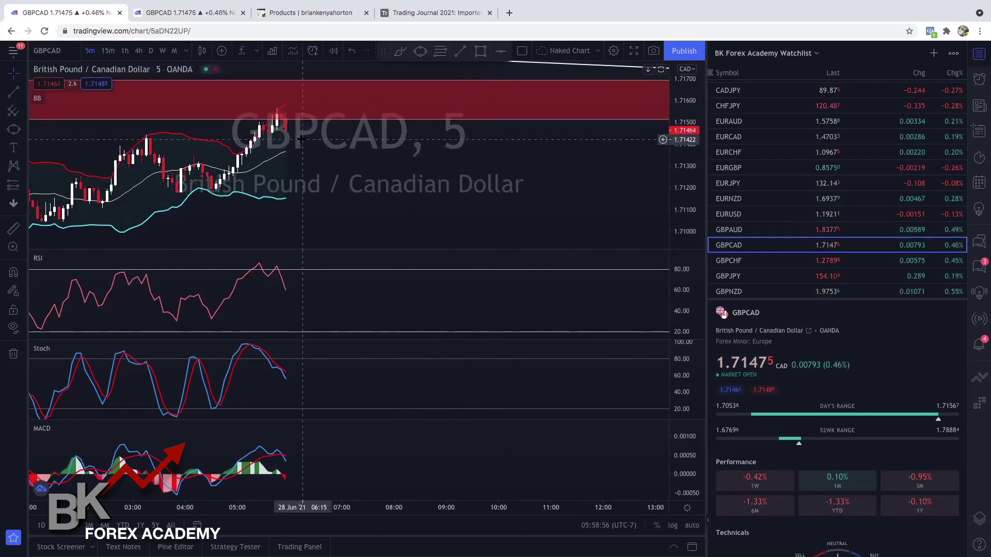
# Set 15-minute candles, then return to the annotated 1-hour GBPCAD chart
pyautogui.click(108, 50)
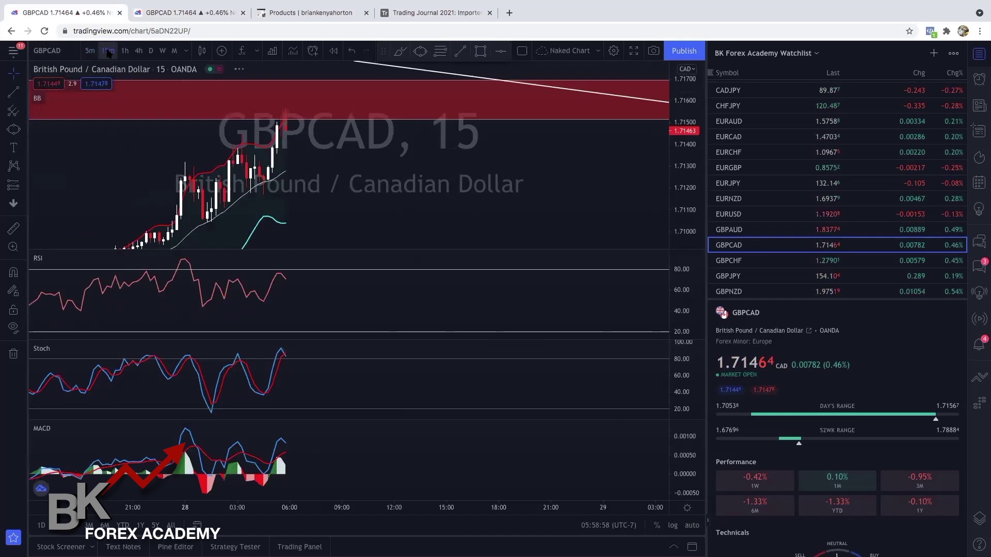
pyautogui.hscroll(-3, 399, 161)
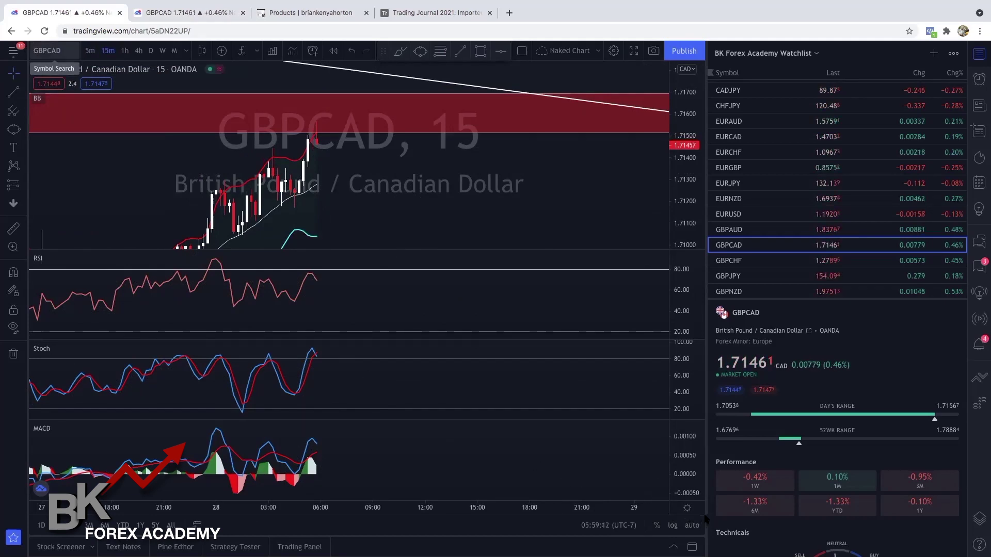
pyautogui.click(170, 13)
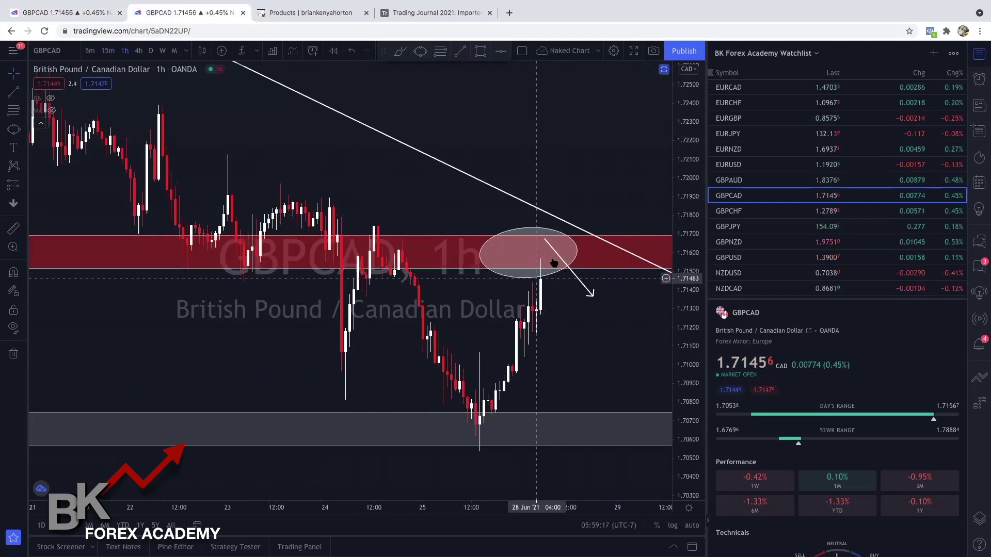
# Switch the annotated chart to 4-hour candles, framing the trendline and both zones
pyautogui.click(139, 50)
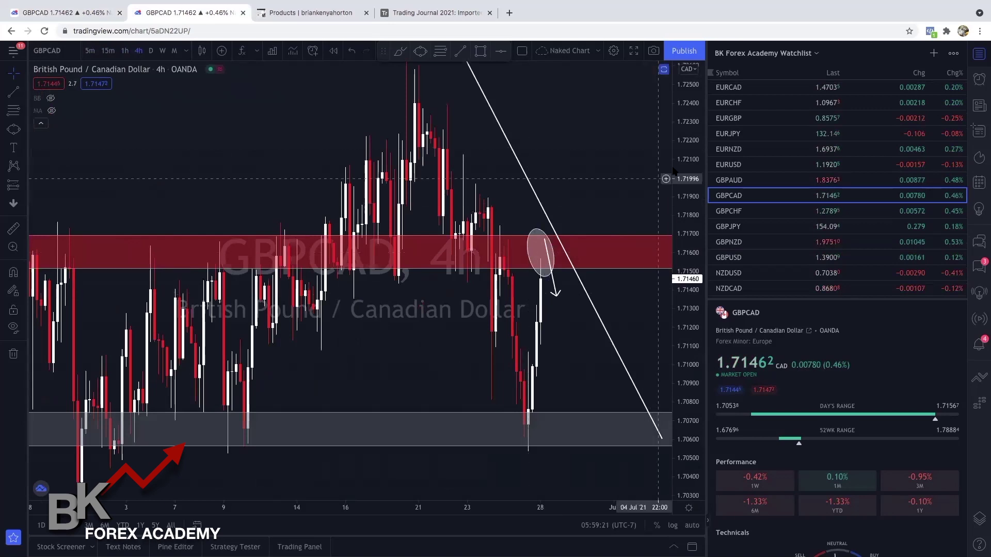
pyautogui.moveTo(691, 247); pyautogui.dragTo(694, 266)
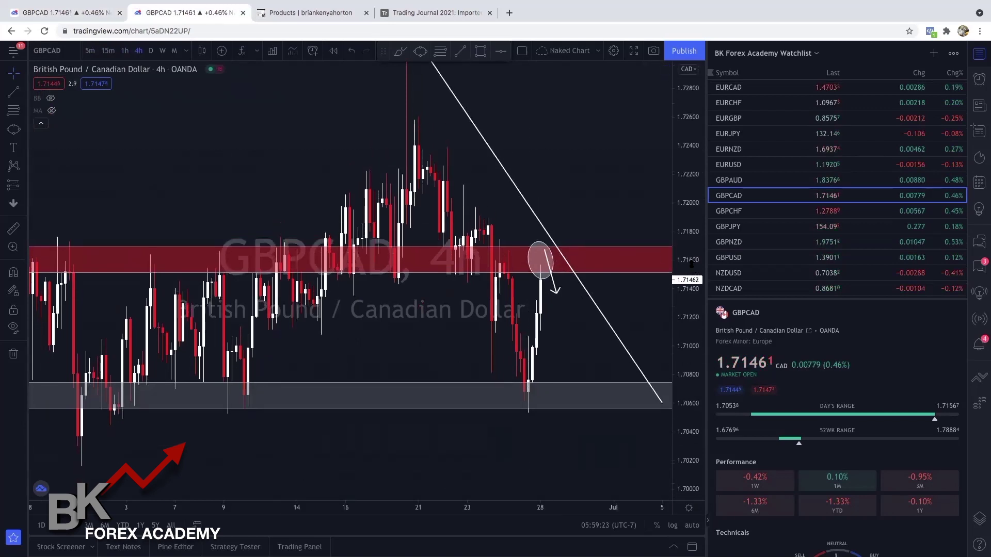
pyautogui.scroll(2, 542, 181)
pyautogui.moveTo(541, 180); pyautogui.dragTo(471, 196)
# In the Trading Journal 2021 table, enter lot size 0.10 and entry price 1.7150 for GBP/CAD
pyautogui.click(429, 11)
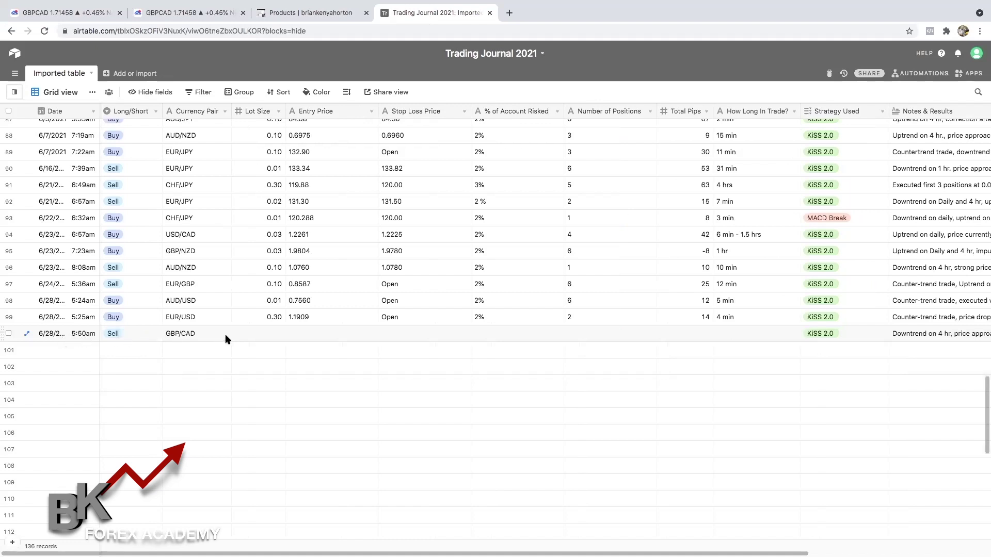
pyautogui.click(274, 338)
pyautogui.write('0.1')
pyautogui.press('Tab')
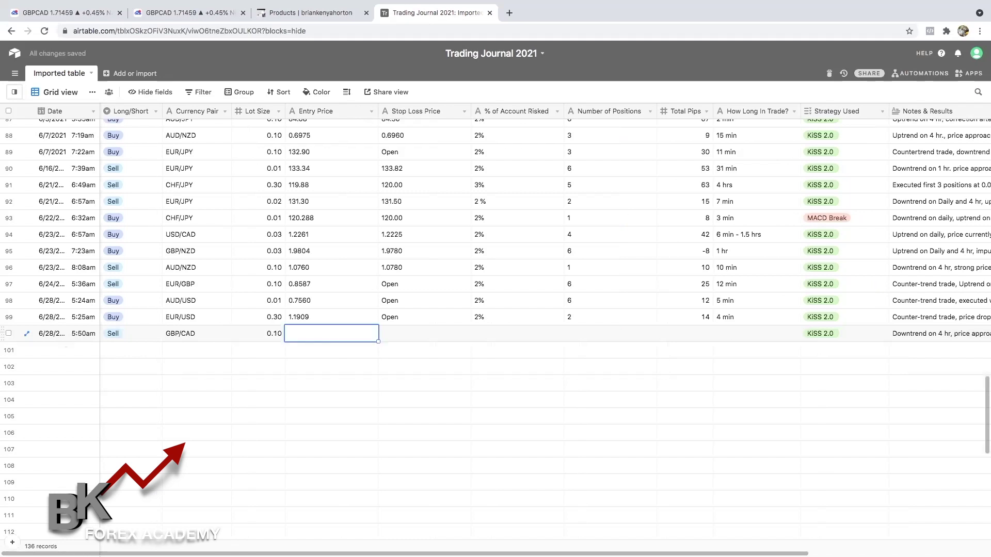
pyautogui.write('1.7150')
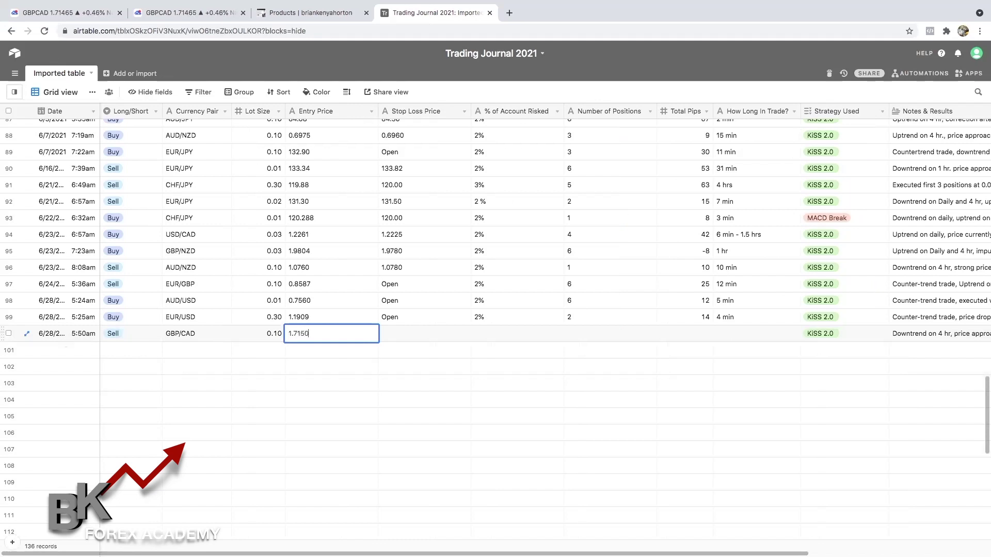
pyautogui.press('Tab')
# Set the stop loss to Open, account risk to 2% and positions to 4
pyautogui.write('Open')
pyautogui.press('Tab')
pyautogui.write('2')
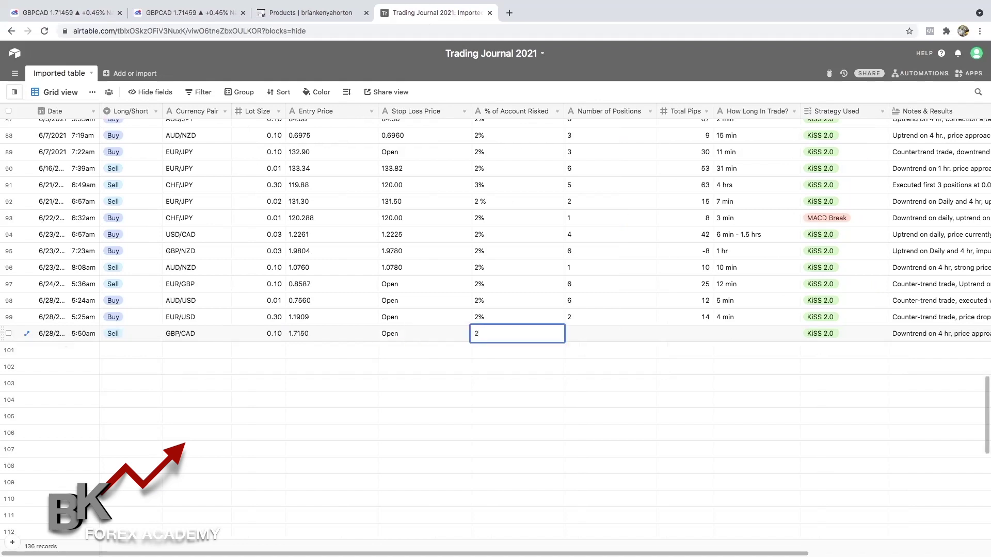
pyautogui.press('Tab')
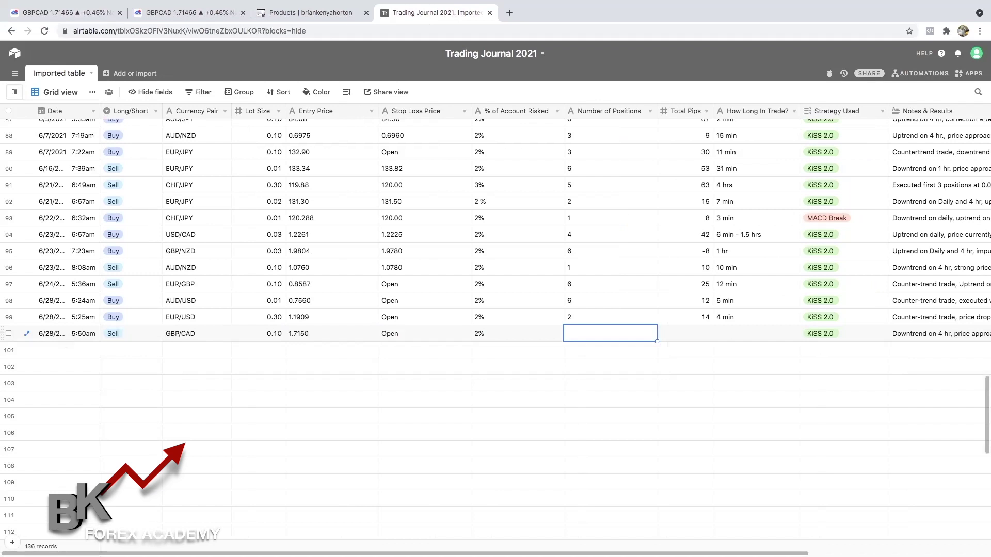
pyautogui.write('4')
pyautogui.press('Tab')
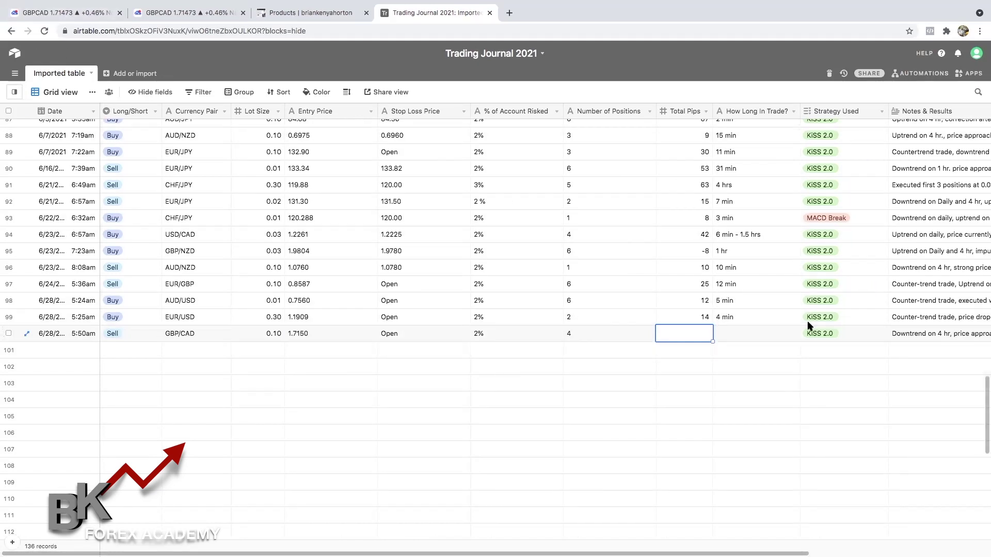
# Expand row 100's Notes & Results cell to read the 4-hour downtrend sell-zone notes
pyautogui.hscroll(5, 809, 323)
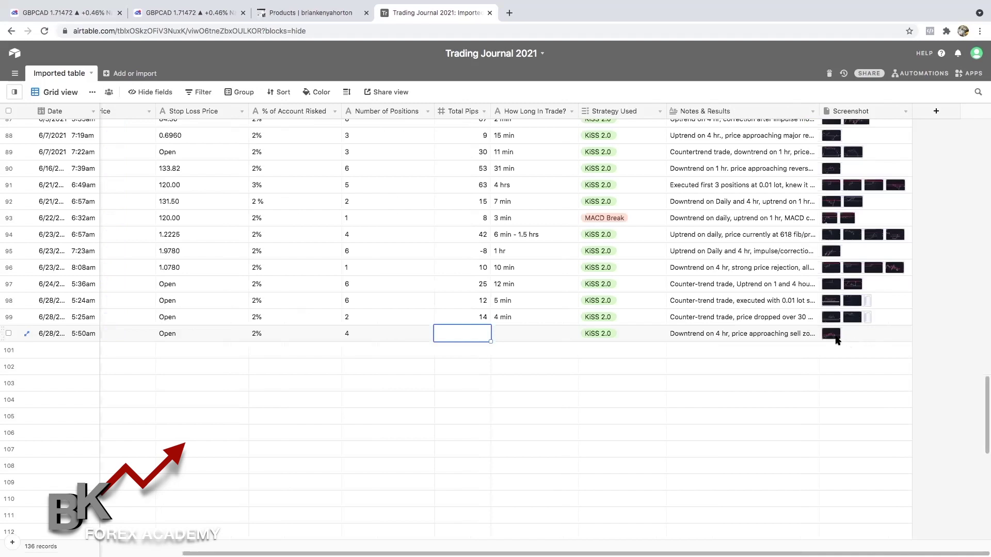
pyautogui.click(730, 338)
pyautogui.click(730, 338)
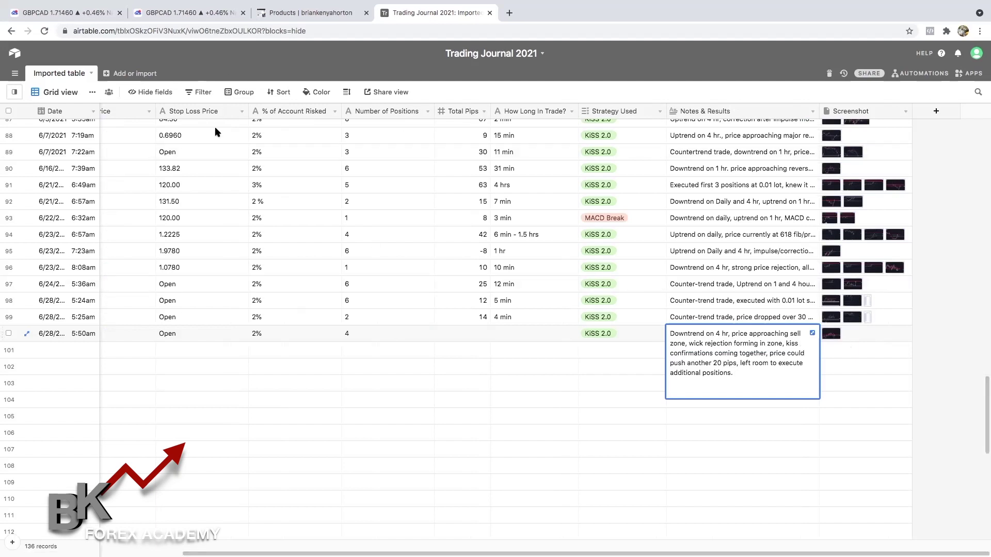
pyautogui.hscroll(-5, 299, 218)
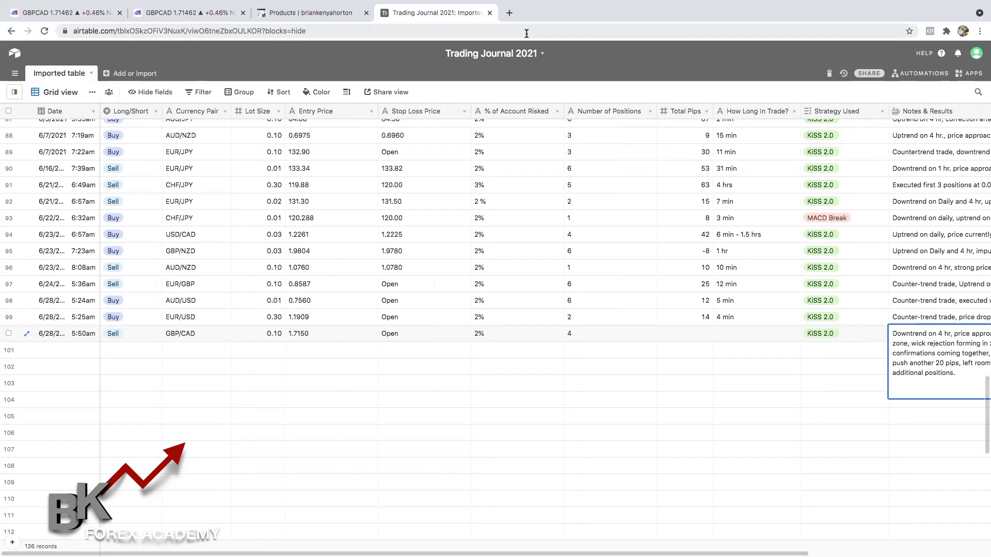
# Switch to the 15-minute GBPCAD chart with RSI, Stochastic and MACD, zoomed out slightly
pyautogui.click(171, 13)
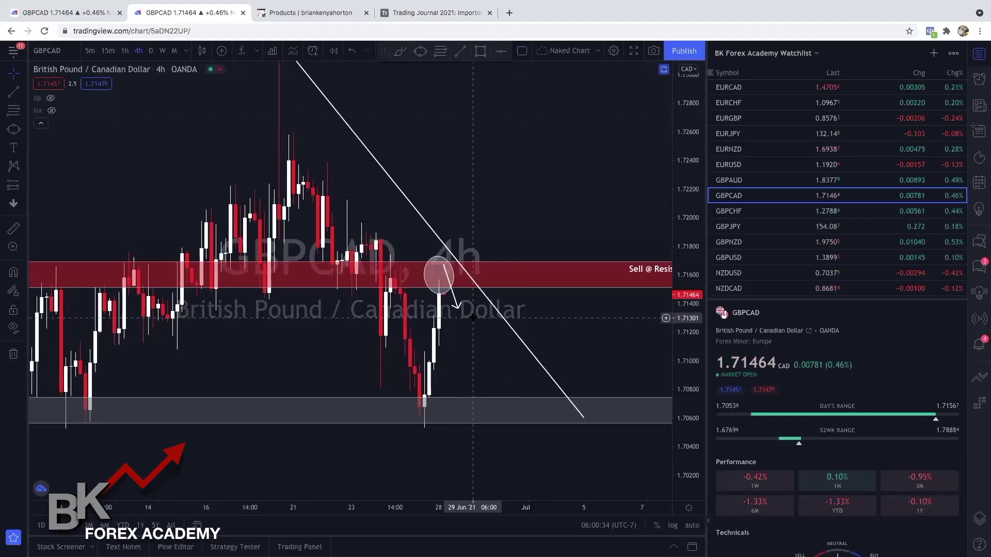
pyautogui.click(59, 13)
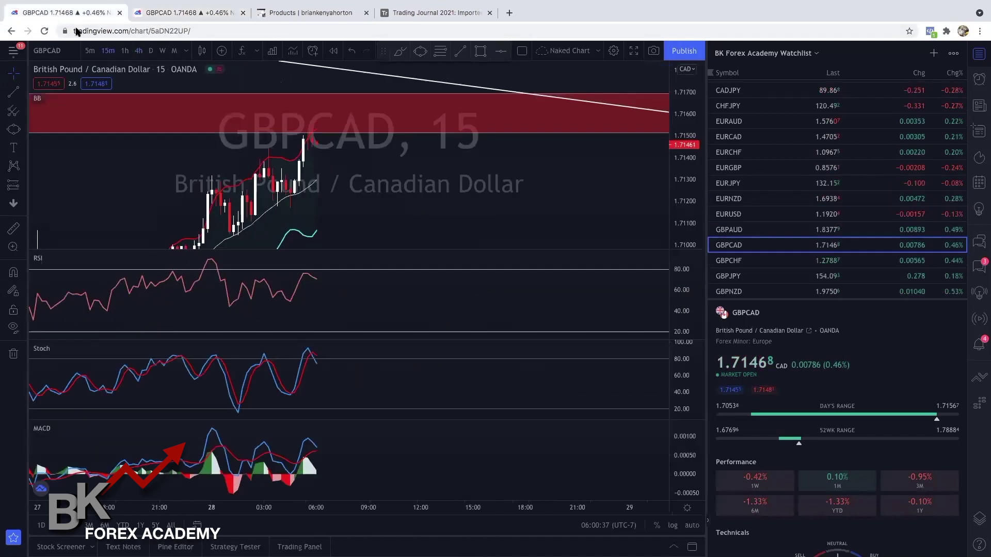
pyautogui.scroll(-2, 468, 213)
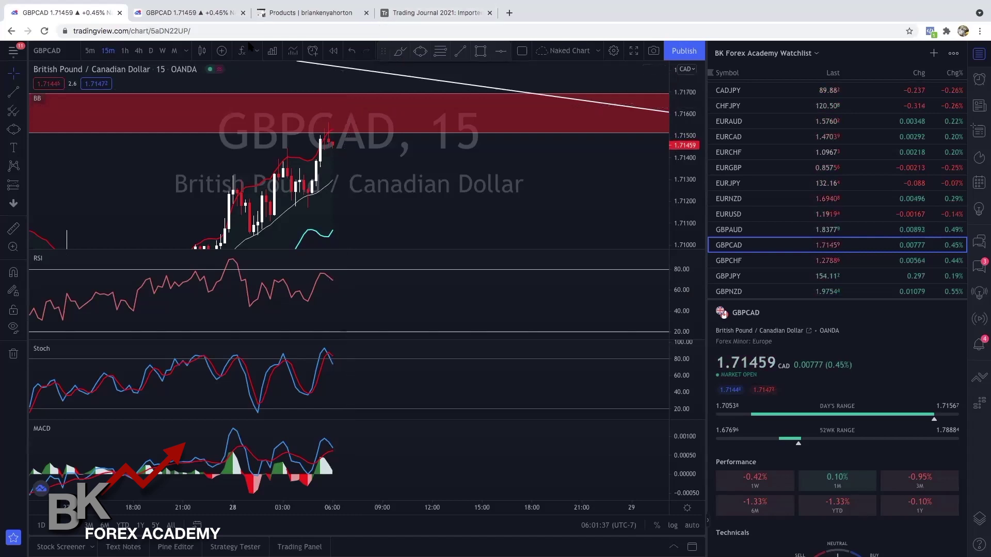
# Switch back to the annotated GBPCAD 4-hour chart with the trendline and sell resistance zone
pyautogui.click(188, 12)
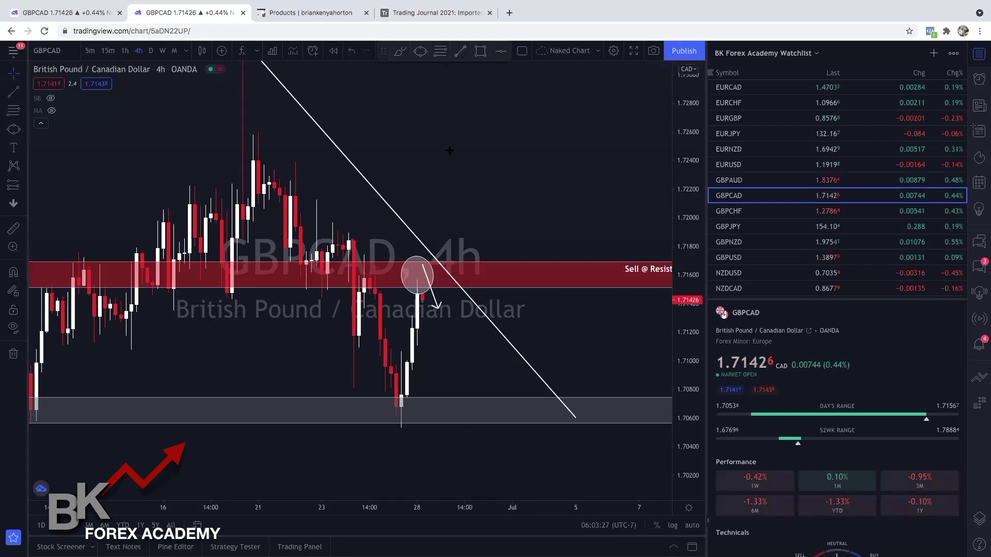
# Check the GBP/CAD sell entry in Trading Journal 2021, then view the products shop page
pyautogui.click(422, 19)
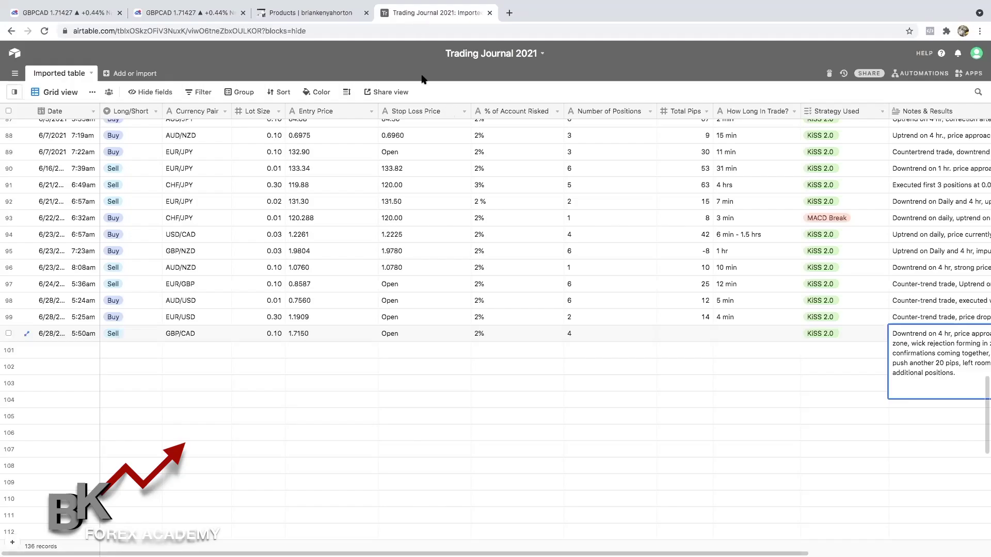
pyautogui.click(314, 14)
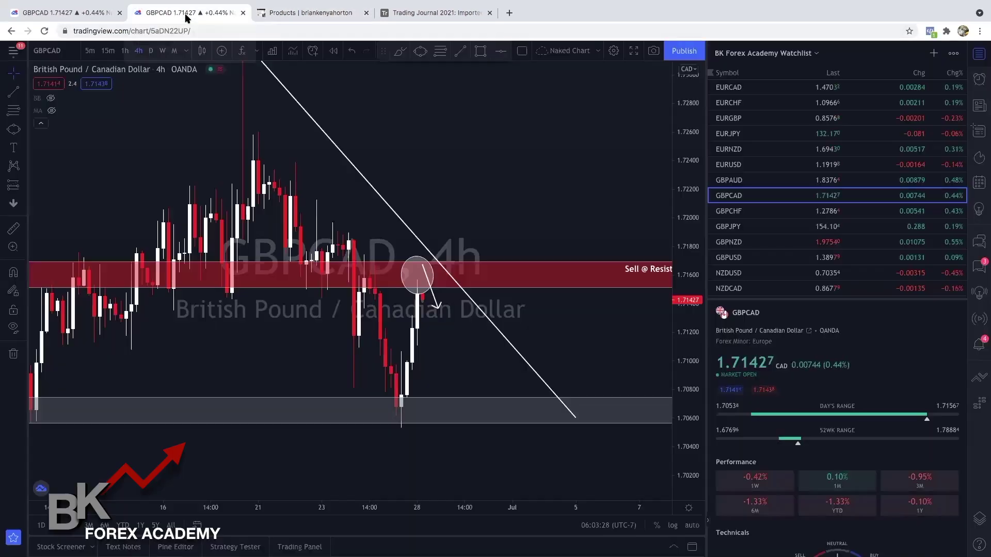
# Return to the GBPCAD 4-hour chart and zoom out to show more days
pyautogui.click(187, 16)
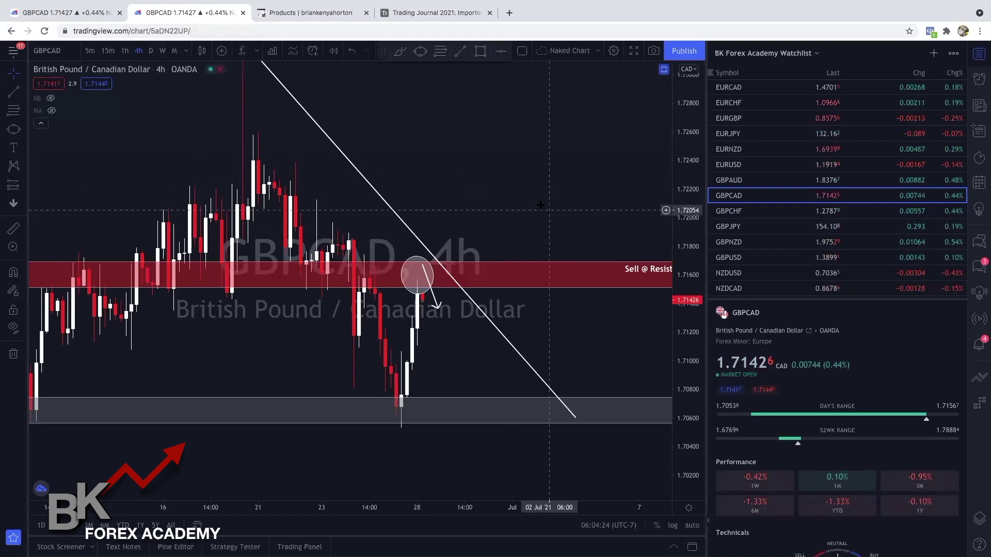
pyautogui.scroll(-3, 517, 170)
pyautogui.moveTo(511, 190); pyautogui.dragTo(528, 223)
pyautogui.scroll(-3, 583, 228)
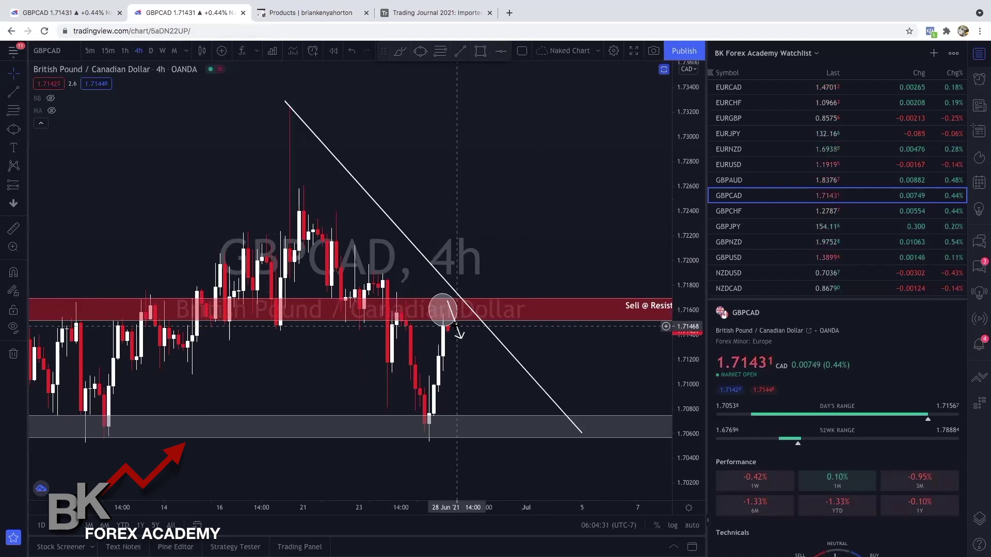
# On the indicator GBPCAD chart, view 5-minute candles, then go back to 15-minute
pyautogui.click(55, 14)
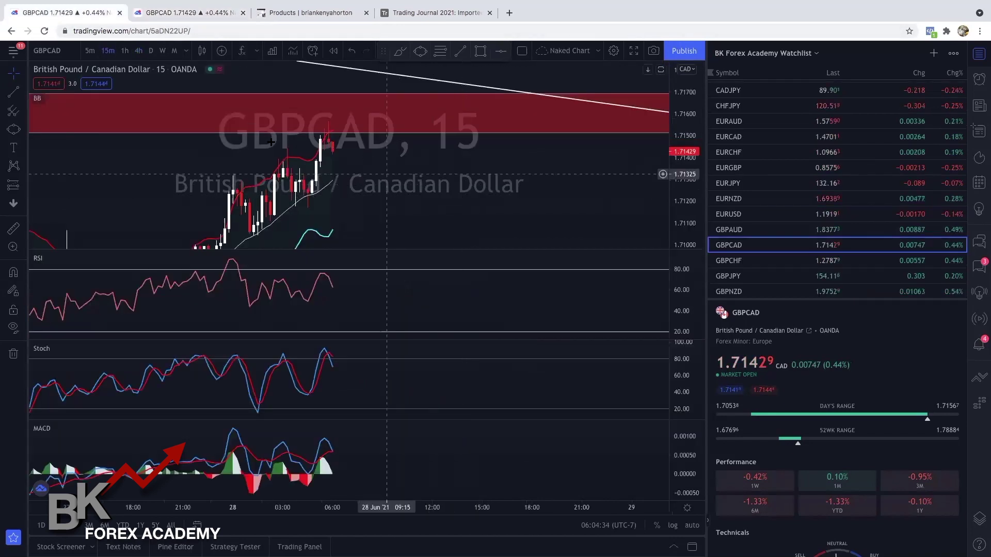
pyautogui.click(90, 52)
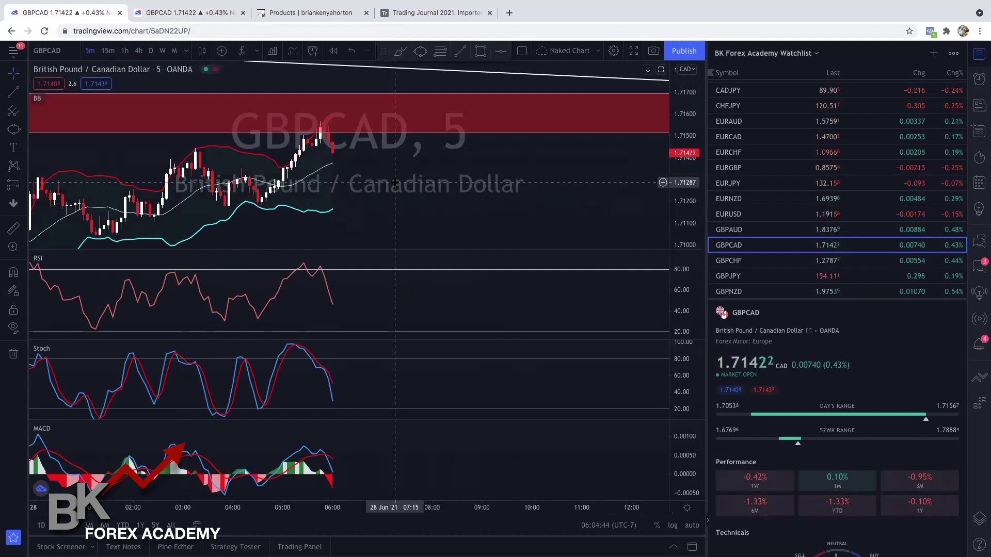
pyautogui.click(107, 50)
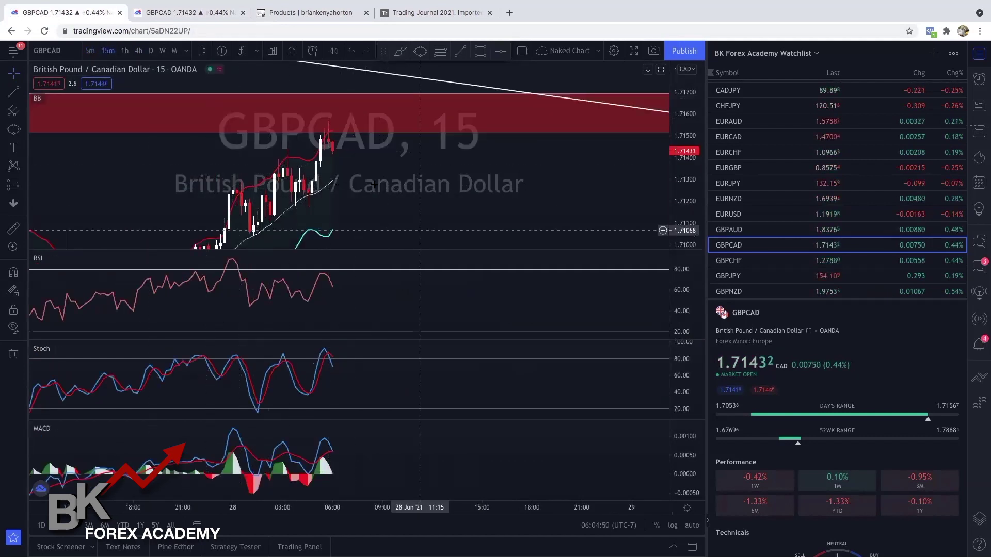
# Return to the 4-hour GBPCAD chart and pan to reveal earlier candles
pyautogui.click(166, 13)
pyautogui.moveTo(532, 269); pyautogui.dragTo(515, 234)
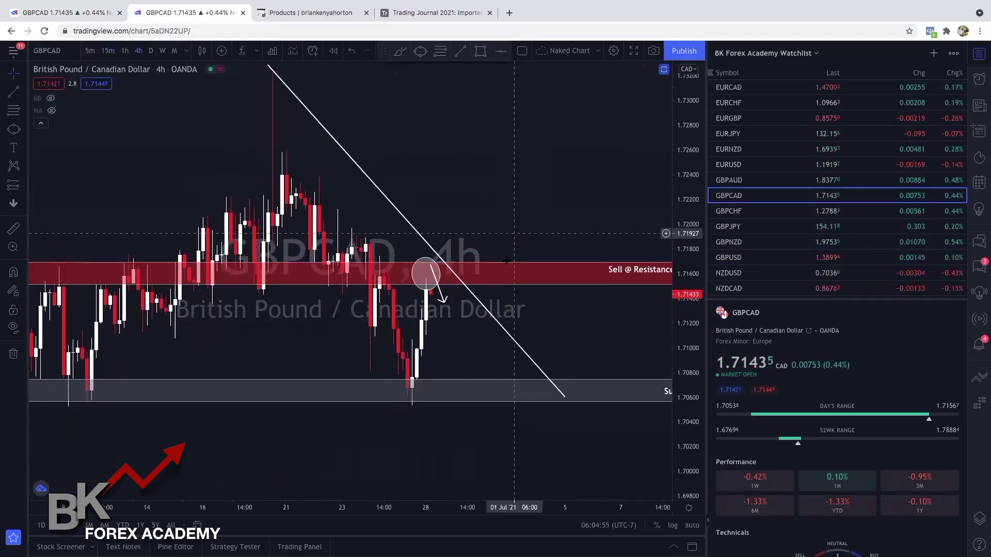
pyautogui.scroll(-2, 459, 330)
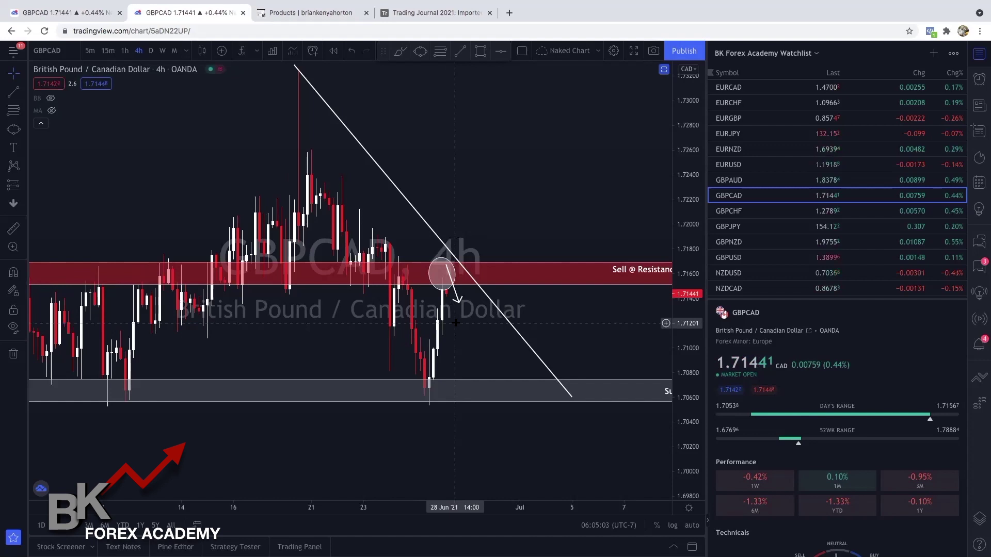
pyautogui.scroll(2, 456, 323)
pyautogui.moveTo(457, 323); pyautogui.dragTo(535, 323)
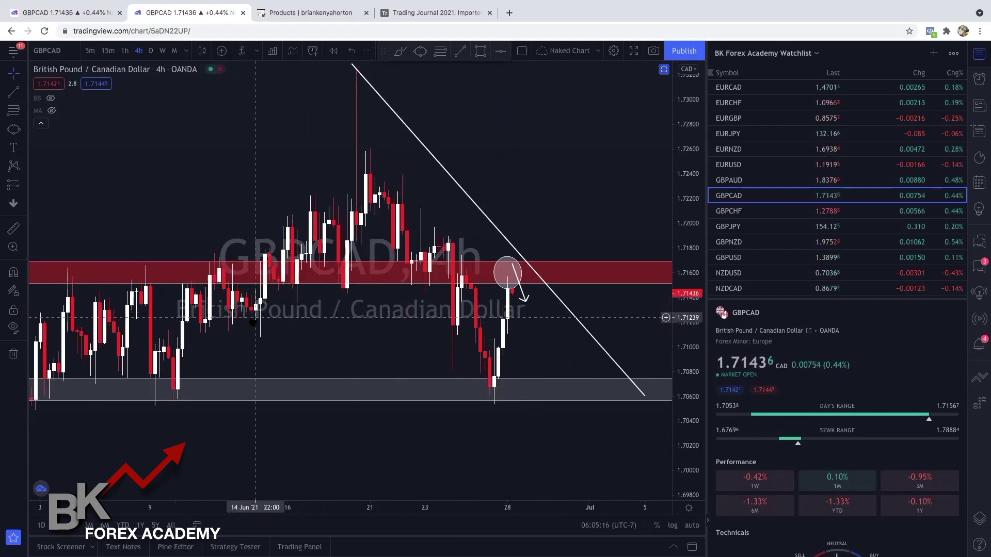
# Measure price ranges near resistance, including about 43.8 pips from 1.71122 to 1.71560
pyautogui.press('shift')
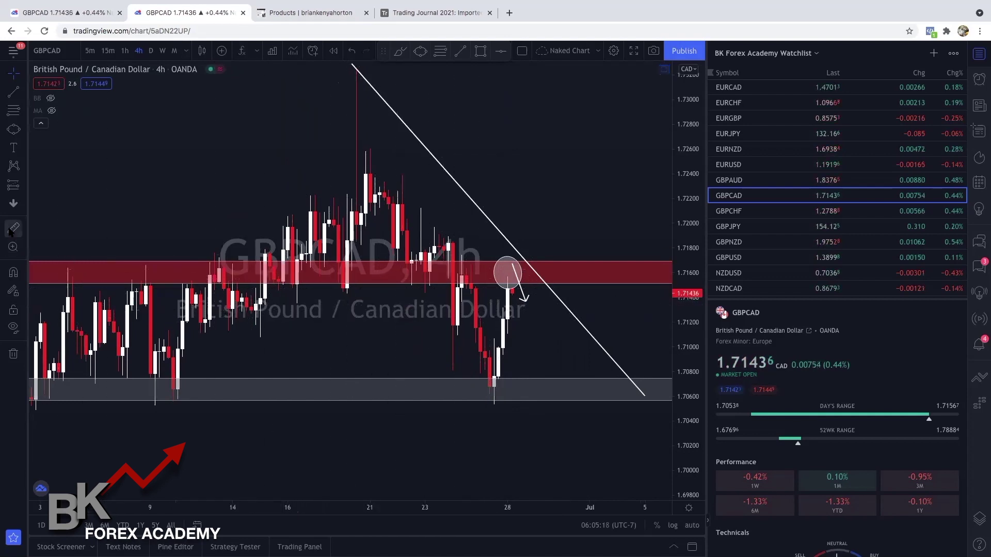
pyautogui.keyDown('shift'); pyautogui.click(302, 293); pyautogui.keyUp('shift')
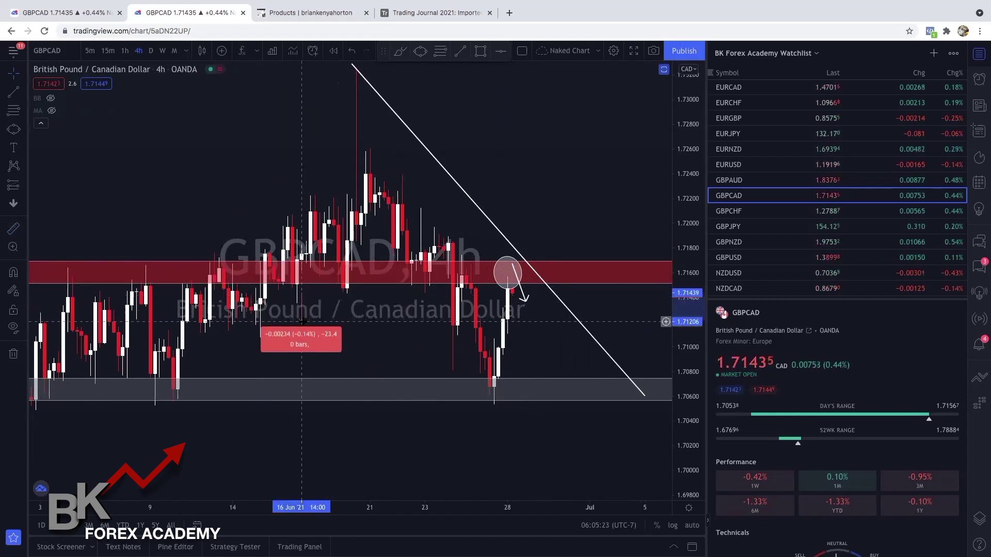
pyautogui.click(305, 321)
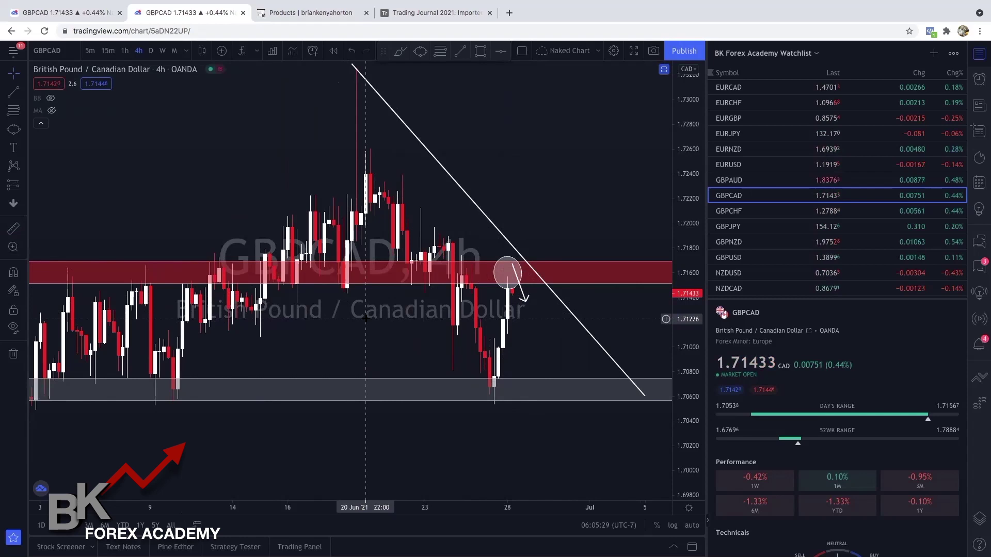
pyautogui.scroll(-1, 397, 349)
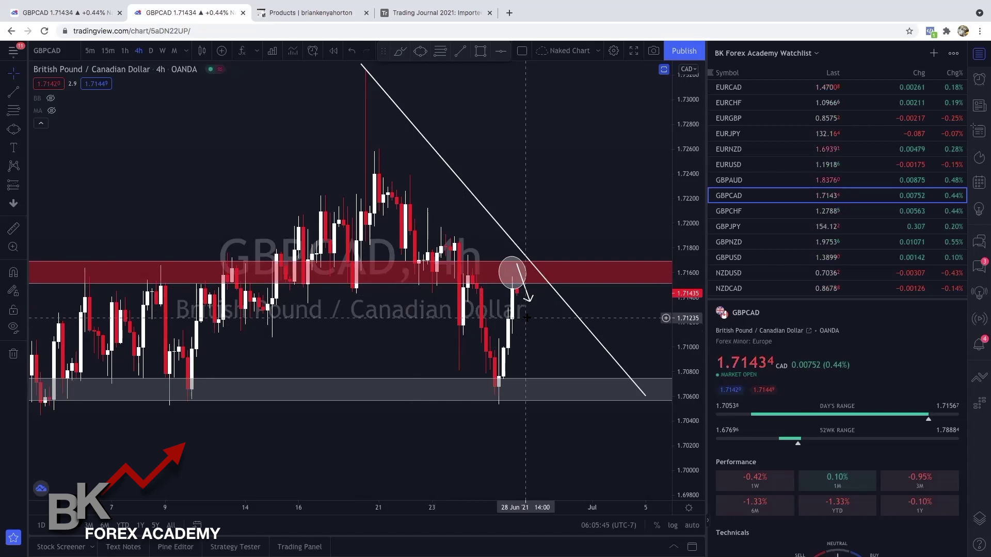
pyautogui.scroll(3, 534, 317)
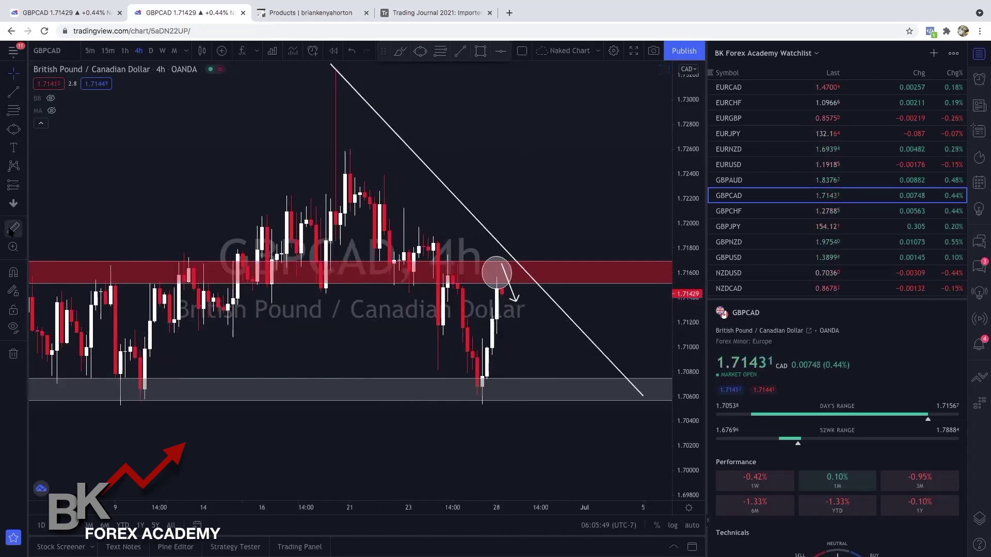
pyautogui.click(281, 332)
pyautogui.click(281, 277)
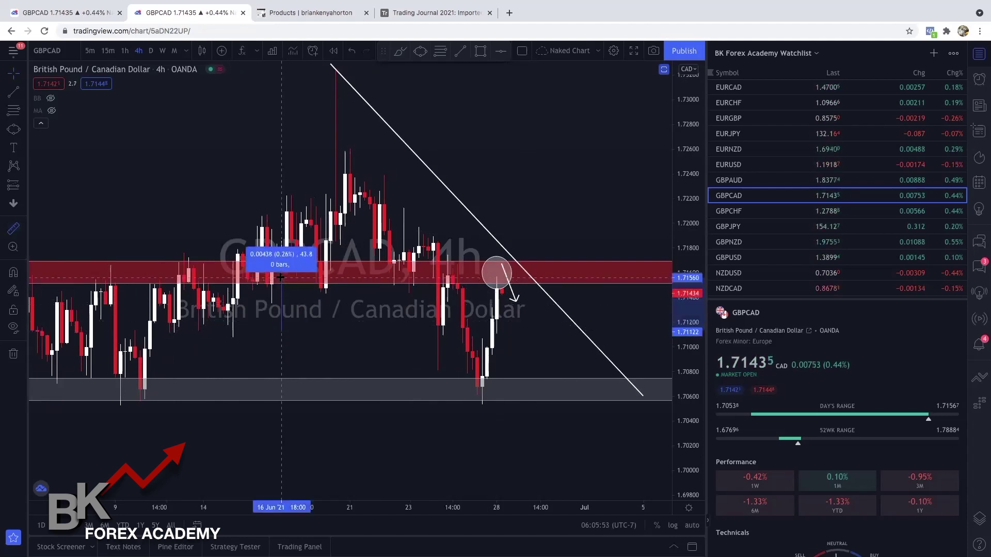
pyautogui.click(328, 311)
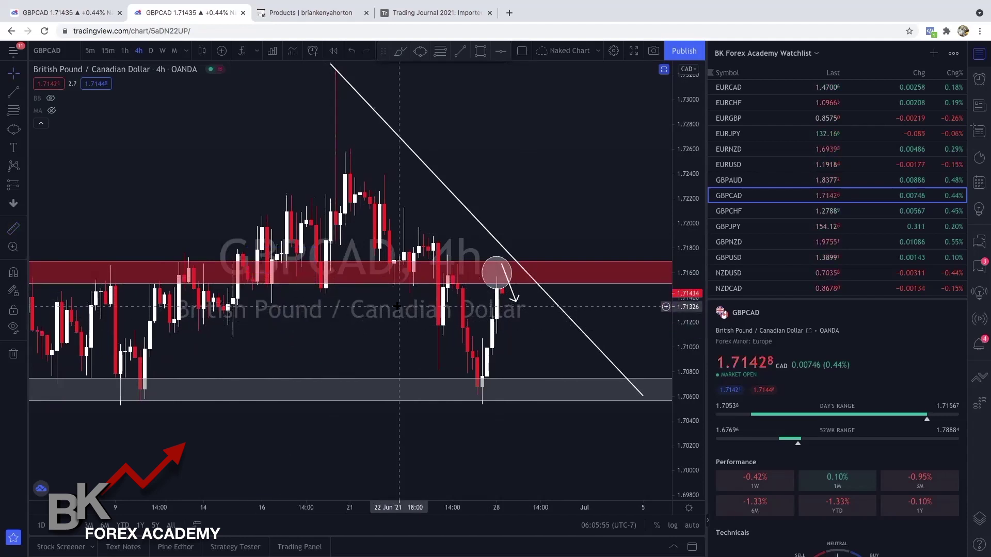
pyautogui.hscroll(2, 377, 317)
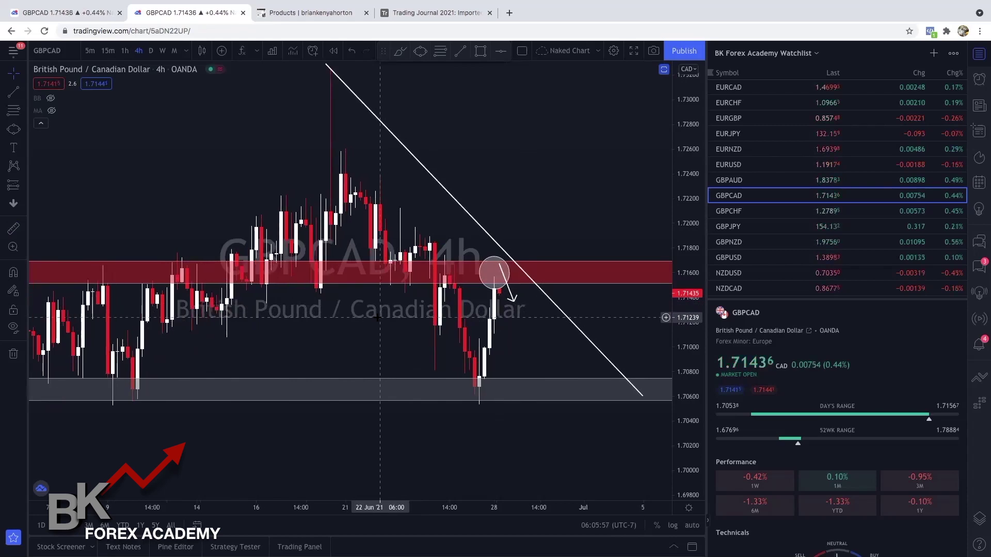